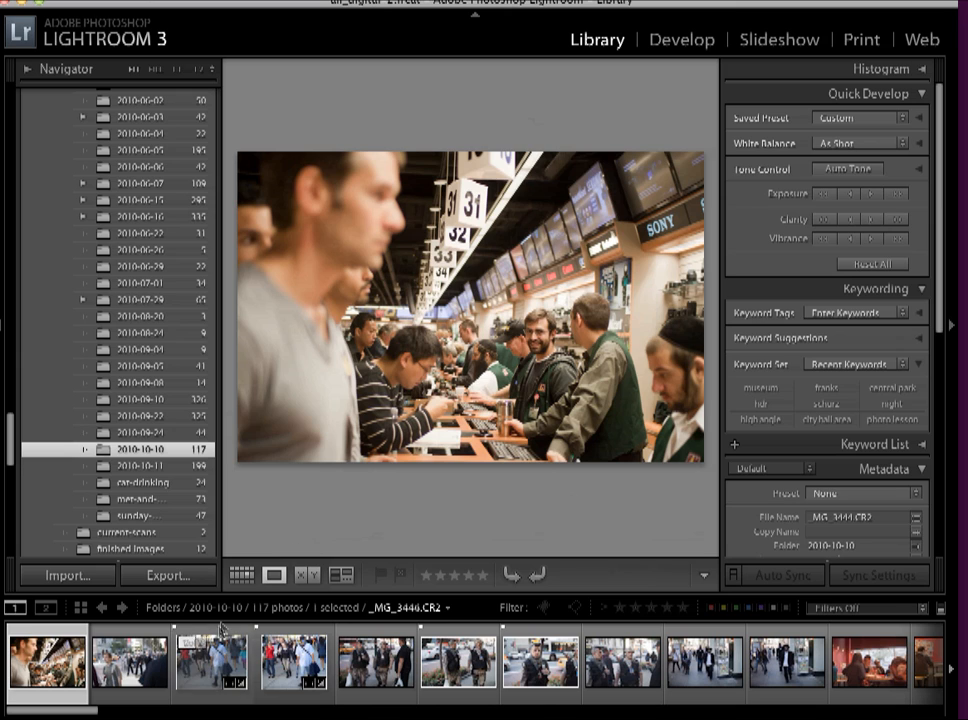
Step: Review the first photos in the 2010-10-10 folder one after another, through to _MG_3449.CR2
{"action": "left_click", "coordinate": [147, 663]}
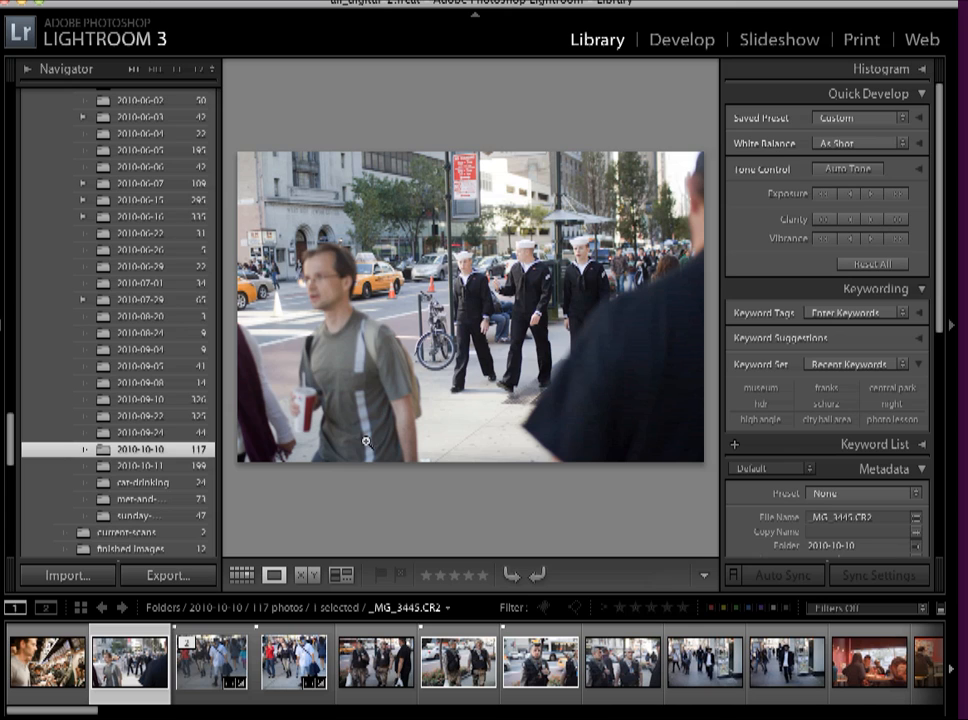
{"action": "left_click", "coordinate": [224, 650]}
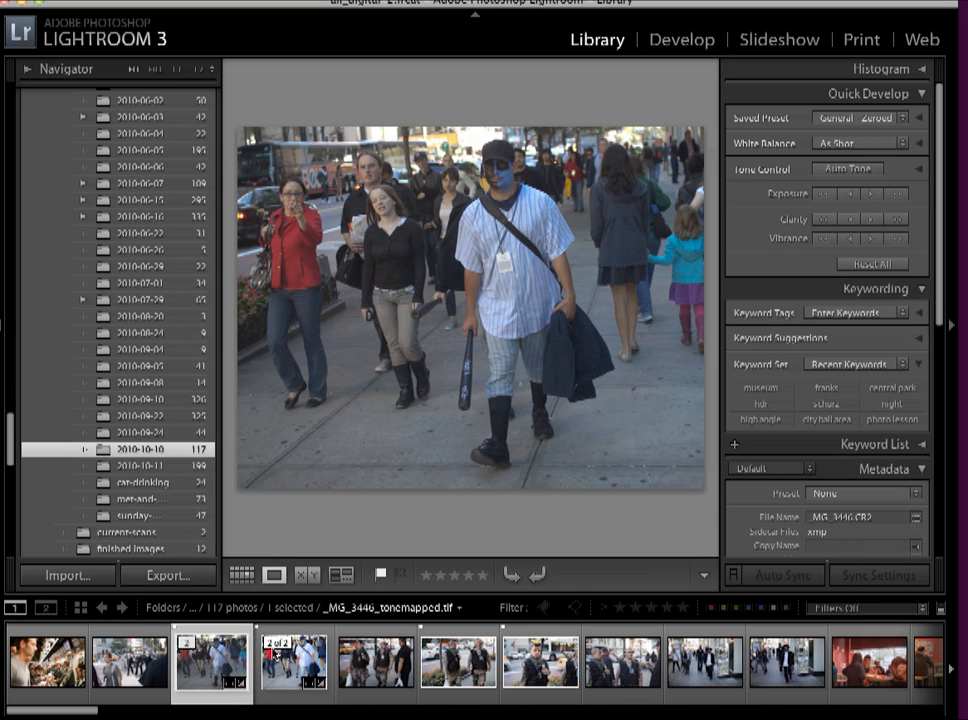
{"action": "left_click", "coordinate": [385, 675]}
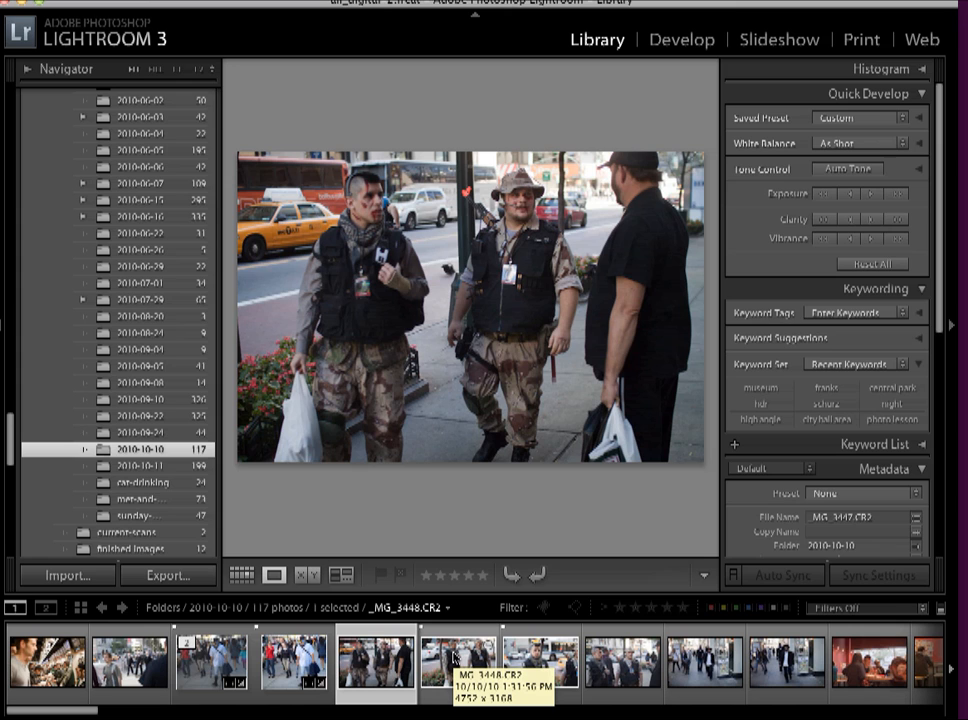
{"action": "left_click", "coordinate": [453, 655]}
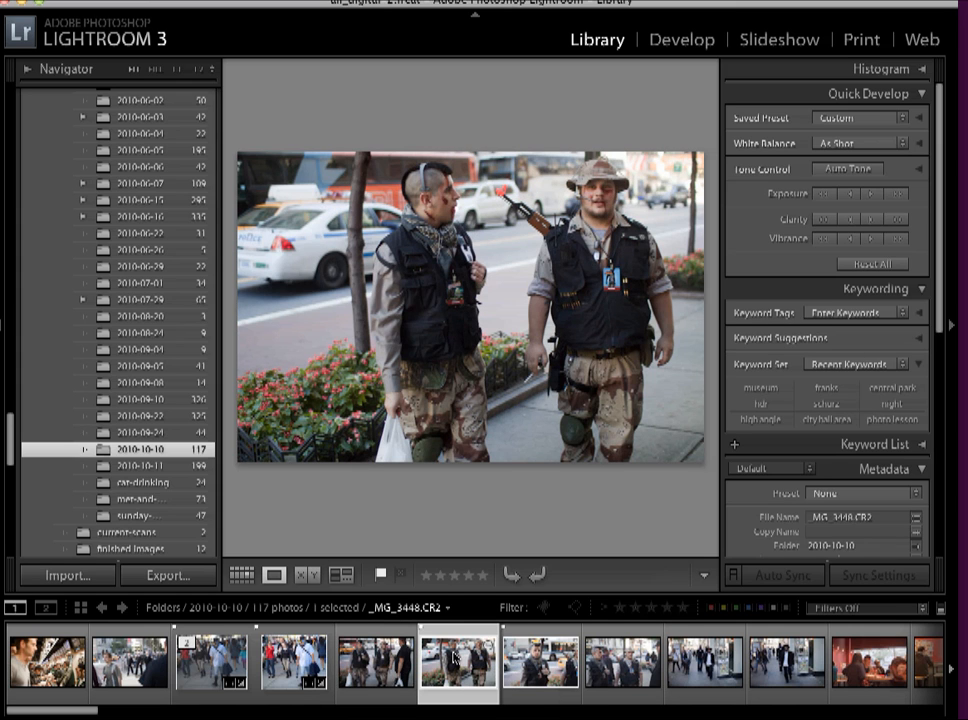
{"action": "left_click", "coordinate": [523, 655]}
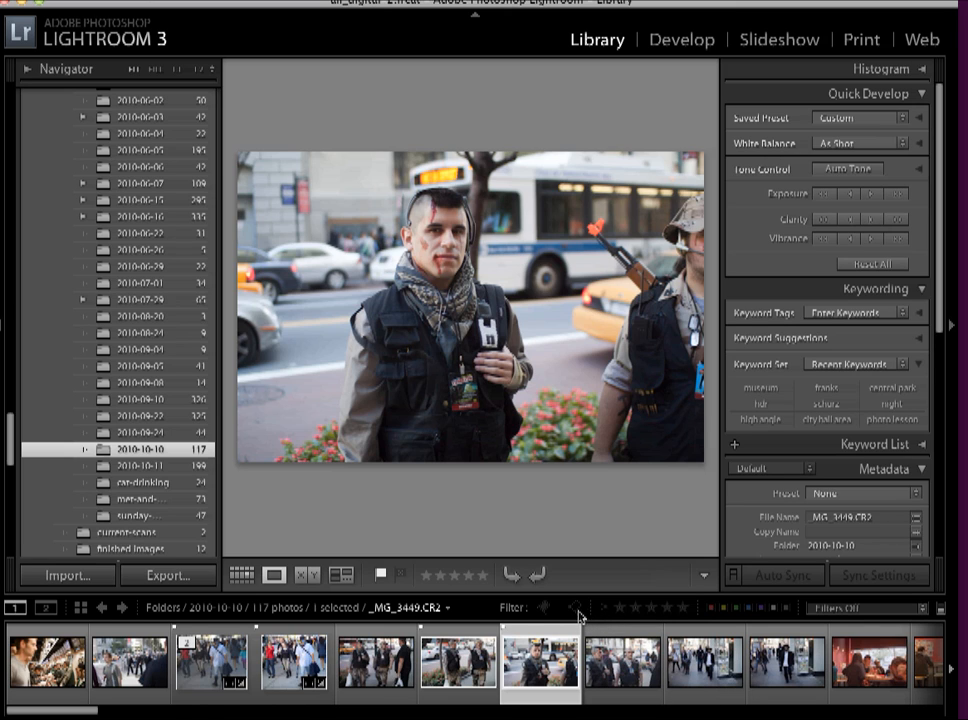
Step: Filter the filmstrip to flagged photos and display _MG_3460.CR2
{"action": "left_click", "coordinate": [545, 609]}
{"action": "left_click", "coordinate": [545, 609]}
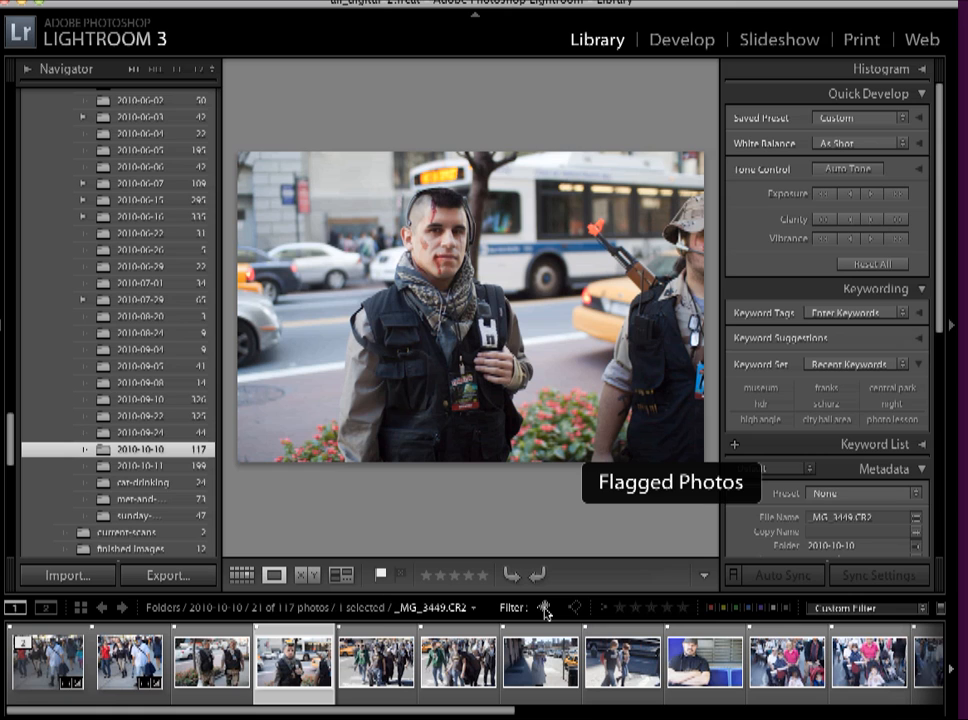
{"action": "key", "text": "Right"}
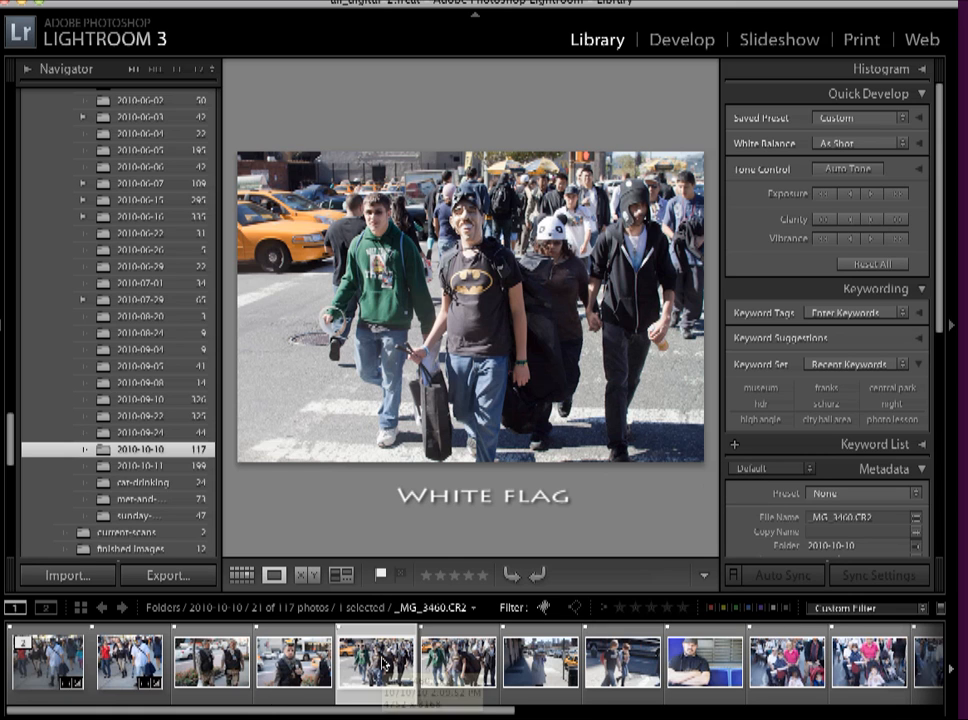
Step: Inspect the masked man's face in _MG_3460.CR2 up close and compare with the following photo, _MG_3461.CR2
{"action": "left_click", "coordinate": [467, 222]}
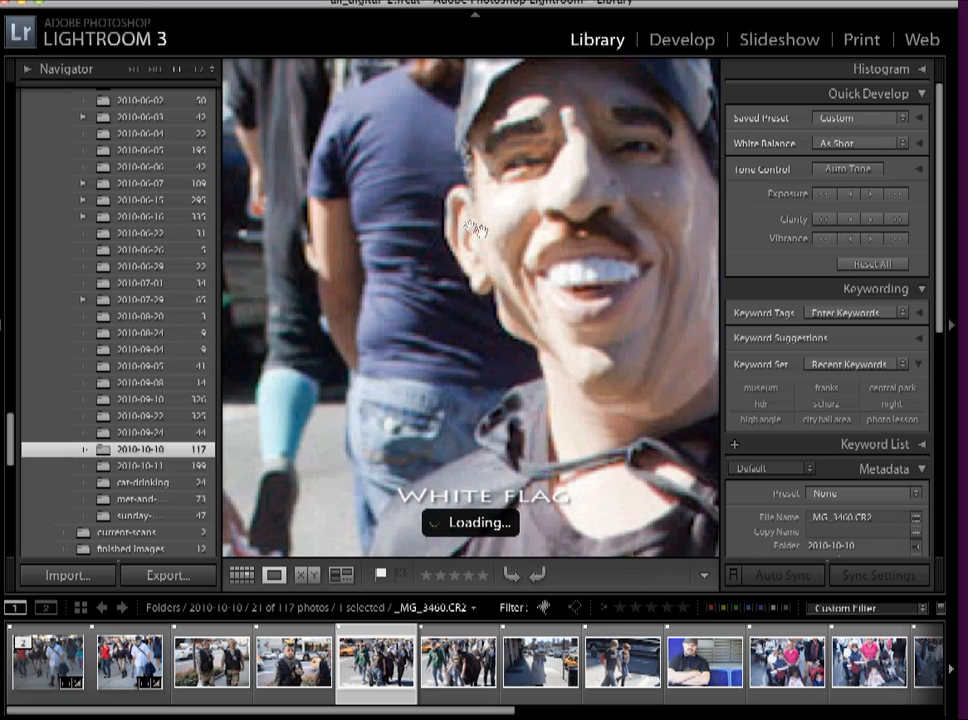
{"action": "left_click_drag", "start_coordinate": [557, 190], "coordinate": [454, 350]}
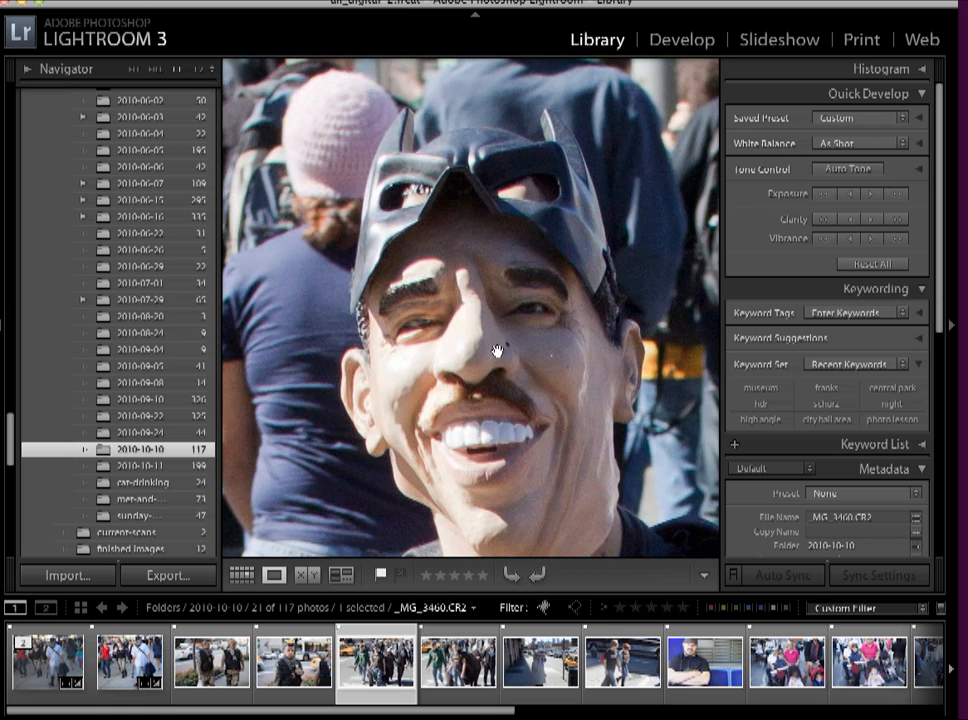
{"action": "left_click", "coordinate": [499, 348]}
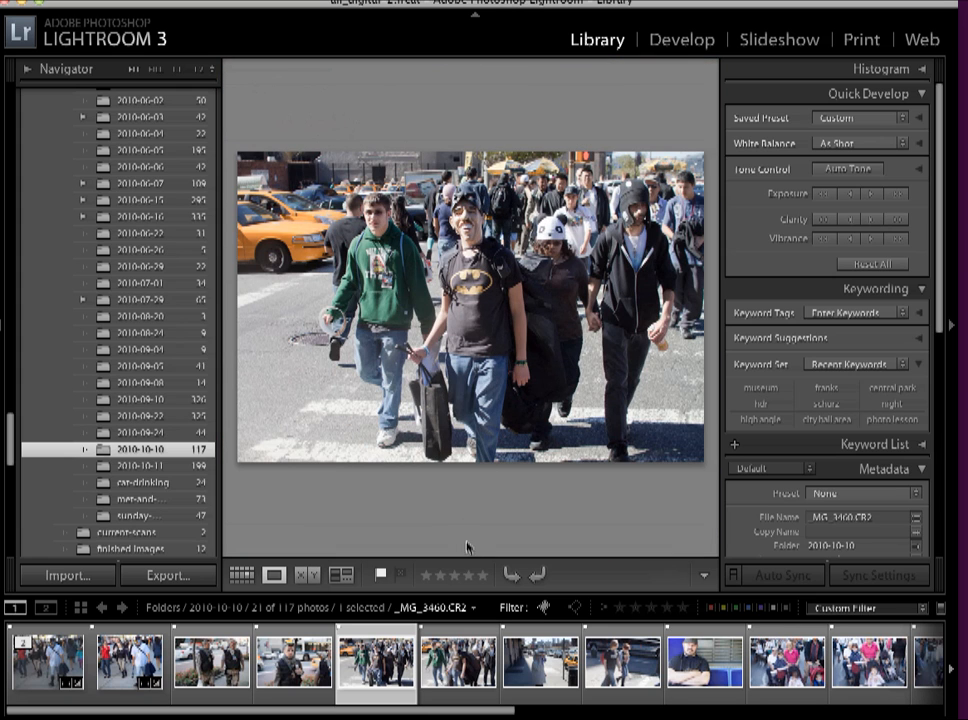
{"action": "left_click", "coordinate": [470, 656]}
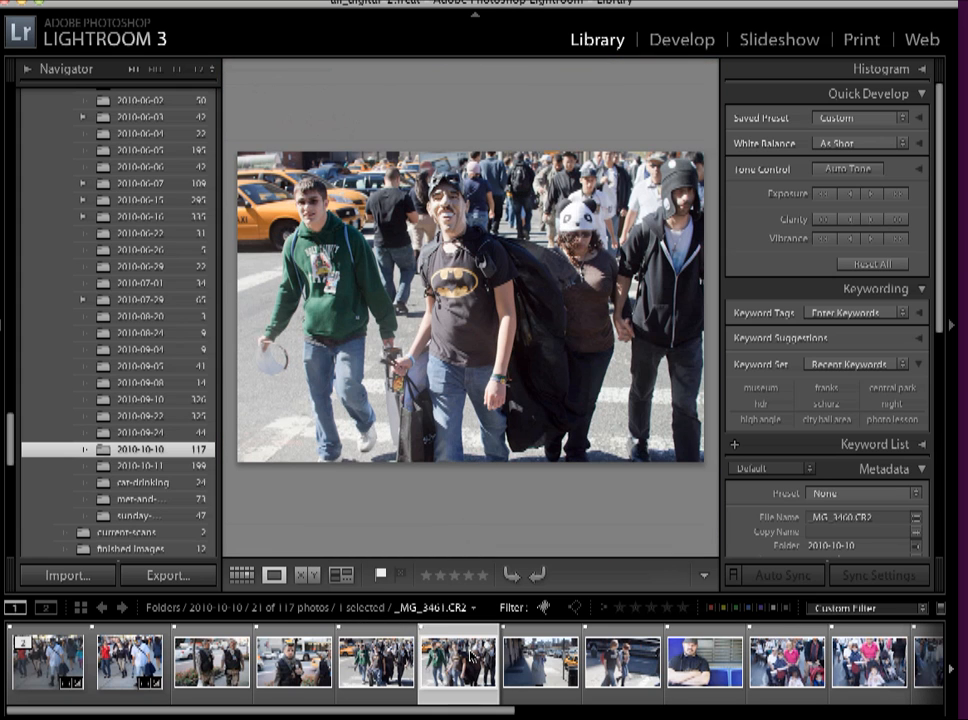
Step: Select _MG_3462.CR2, inspect the two women's faces up close, and return to the full-photo view
{"action": "left_click", "coordinate": [540, 656]}
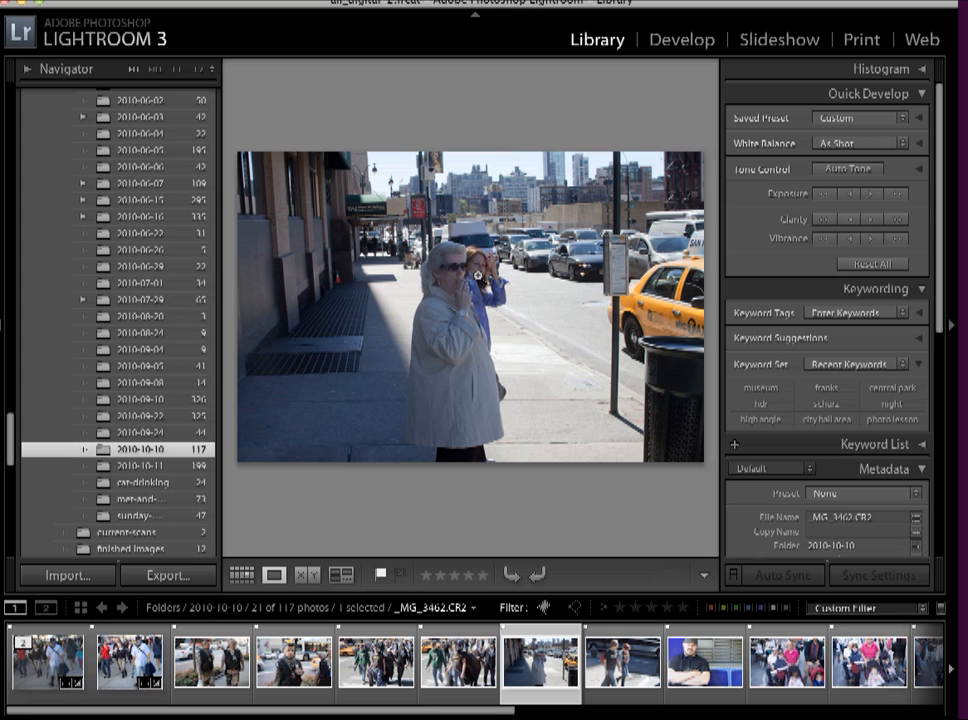
{"action": "left_click", "coordinate": [198, 74]}
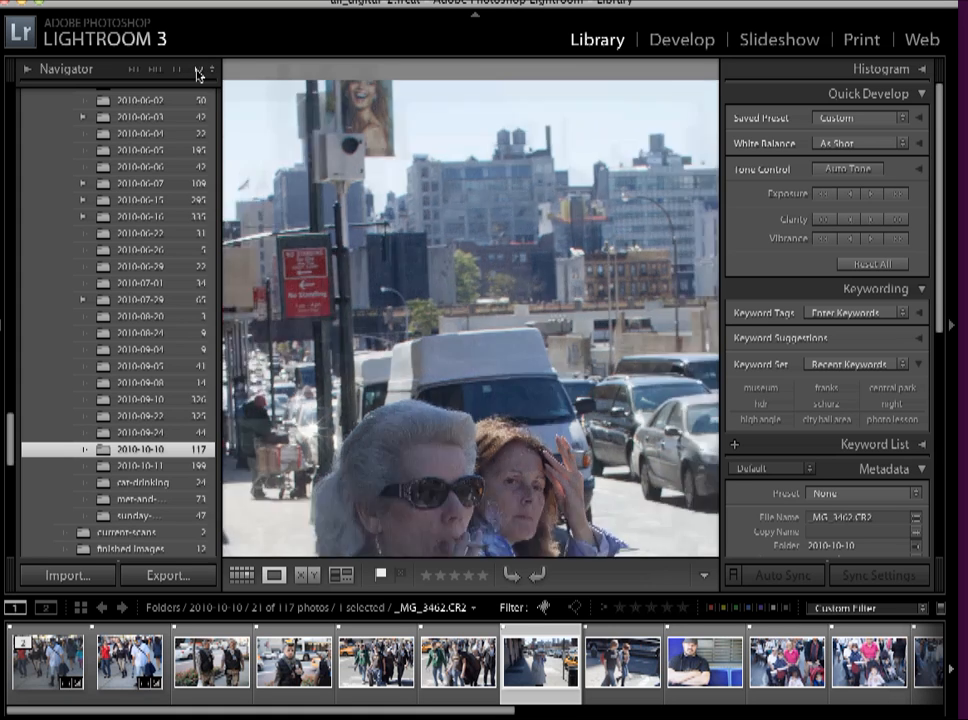
{"action": "left_click_drag", "start_coordinate": [443, 395], "coordinate": [443, 158]}
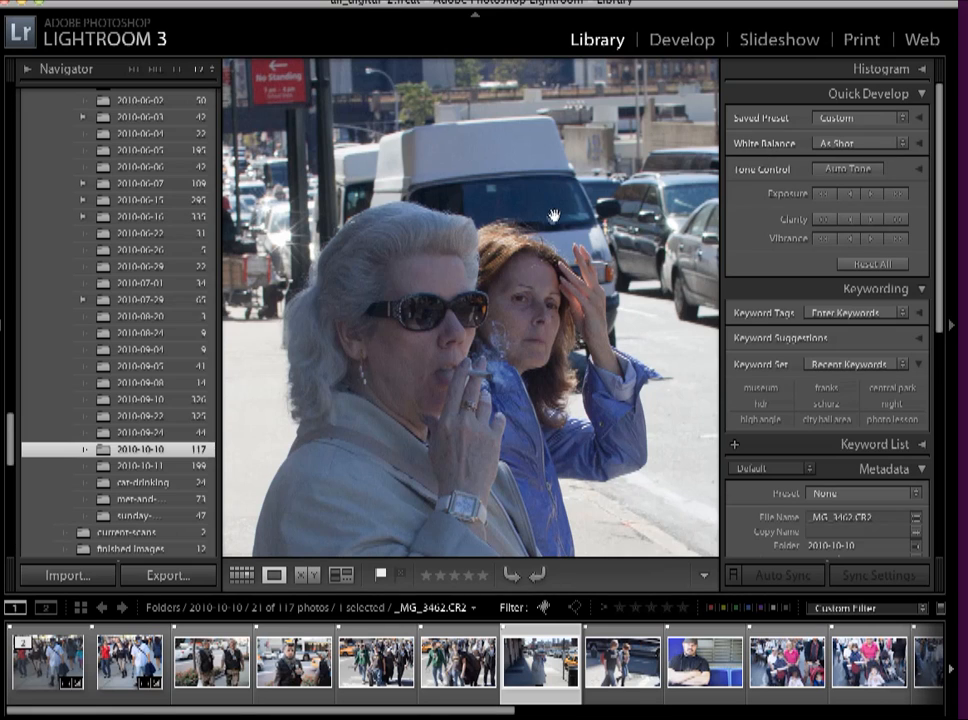
{"action": "left_click", "coordinate": [505, 276]}
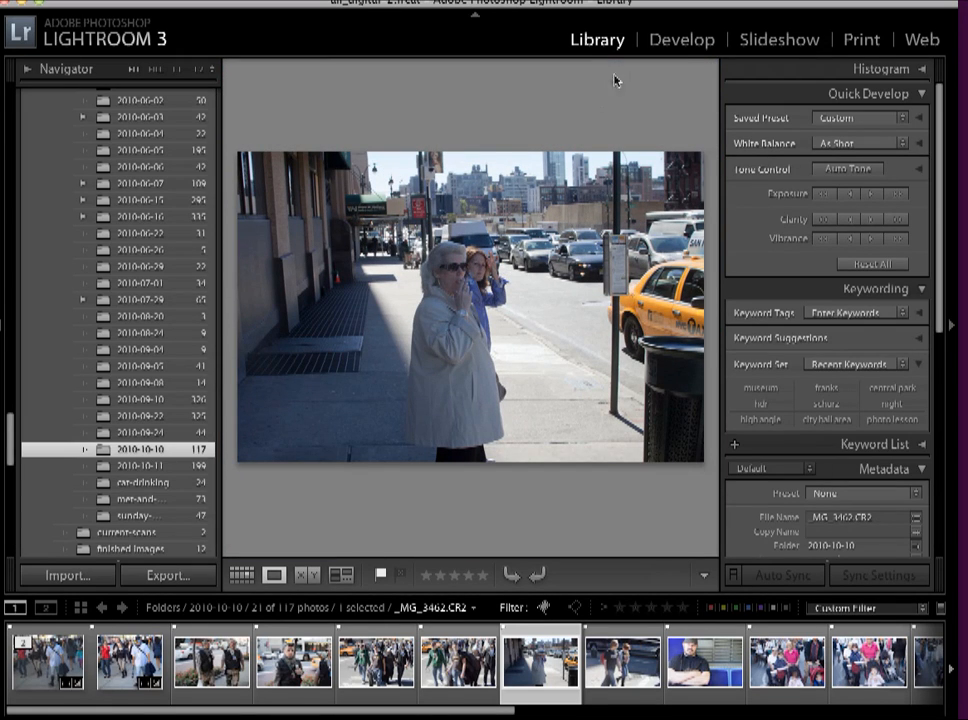
Step: Start cropping _MG_3462.CR2 in Develop, tightening the frame around the two women and cutting out the taxi and trash can
{"action": "left_click", "coordinate": [682, 40]}
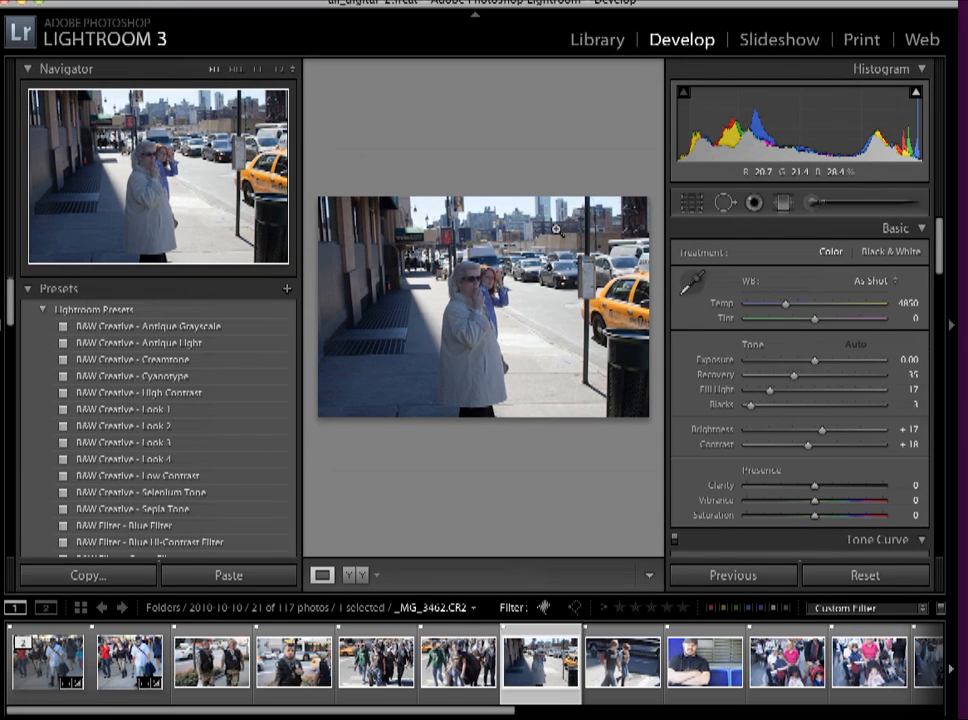
{"action": "left_click", "coordinate": [693, 205]}
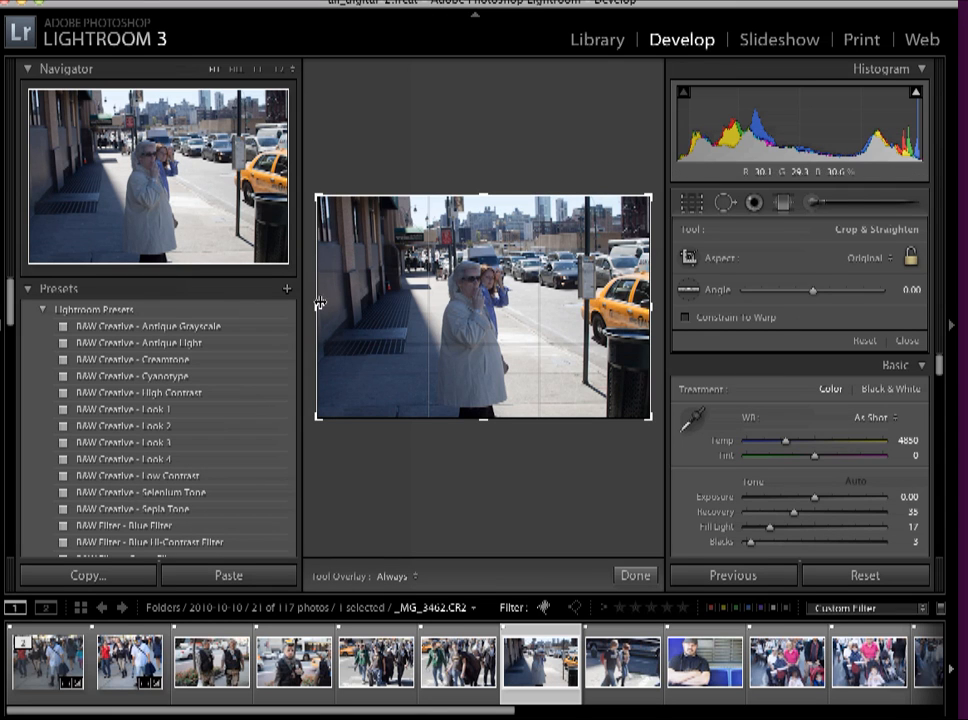
{"action": "left_click_drag", "start_coordinate": [317, 419], "coordinate": [359, 404]}
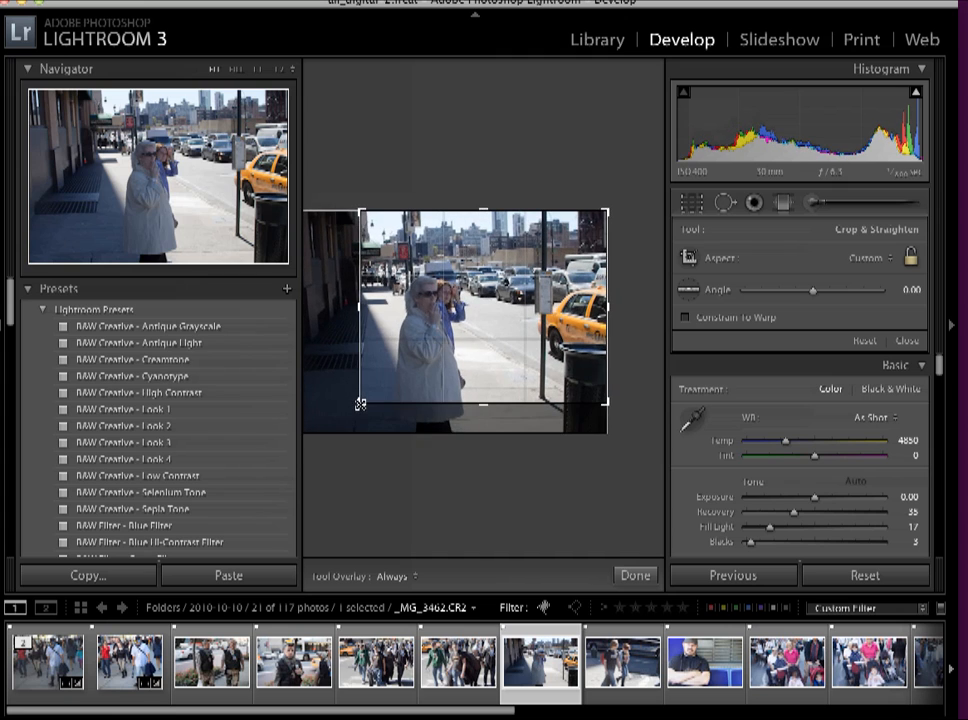
{"action": "left_click_drag", "start_coordinate": [609, 214], "coordinate": [554, 238]}
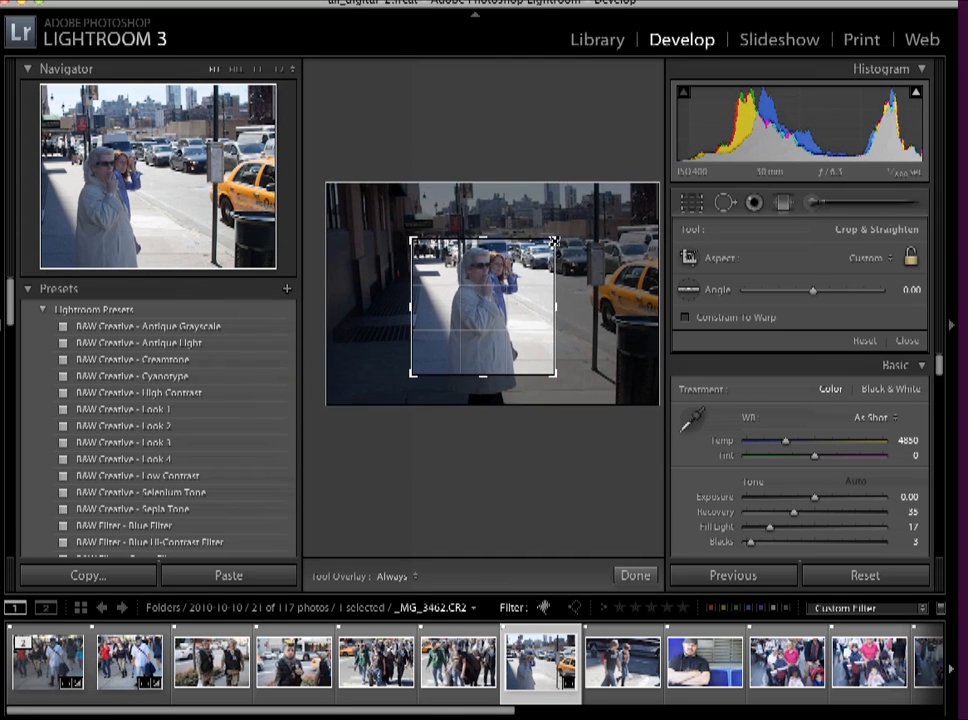
Step: Extend the crop vertically to include the older woman's full coat, reframe to include more shaded sidewalk beside her, and apply it
{"action": "left_click_drag", "start_coordinate": [484, 374], "coordinate": [486, 393]}
{"action": "left_click_drag", "start_coordinate": [483, 222], "coordinate": [483, 221]}
{"action": "left_click_drag", "start_coordinate": [490, 291], "coordinate": [485, 290]}
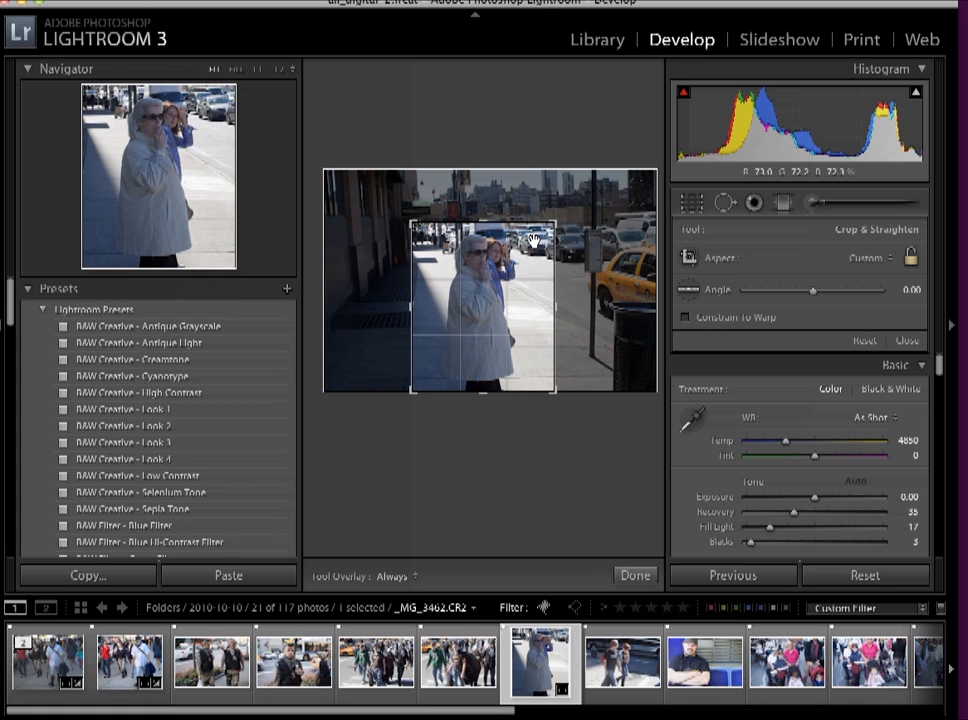
{"action": "left_click_drag", "start_coordinate": [516, 222], "coordinate": [517, 218]}
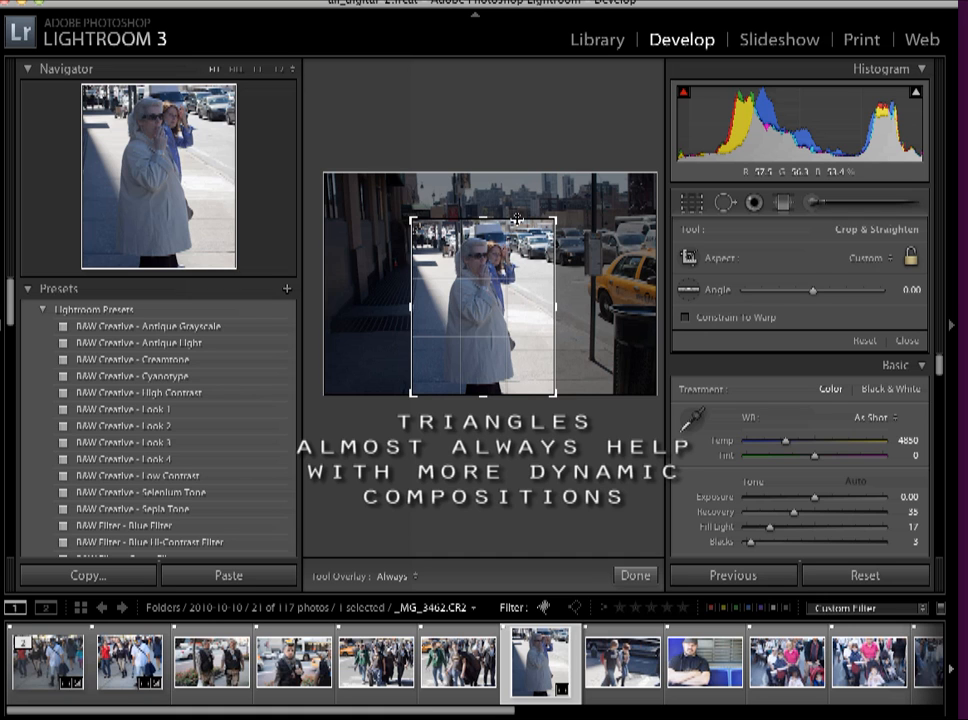
{"action": "left_click_drag", "start_coordinate": [501, 277], "coordinate": [519, 265]}
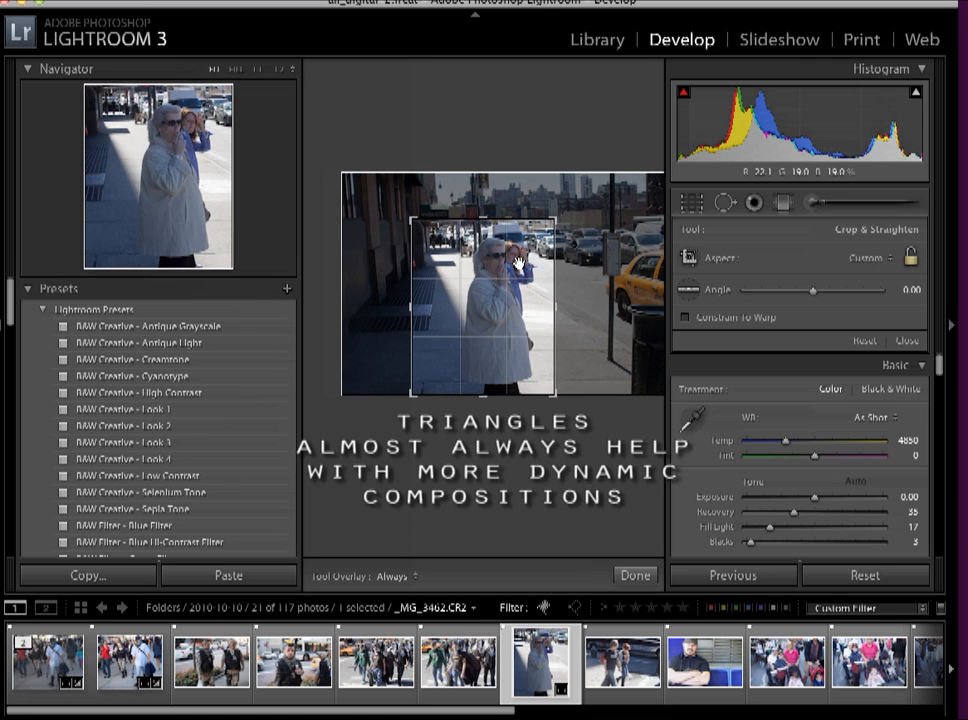
{"action": "key", "text": "Return"}
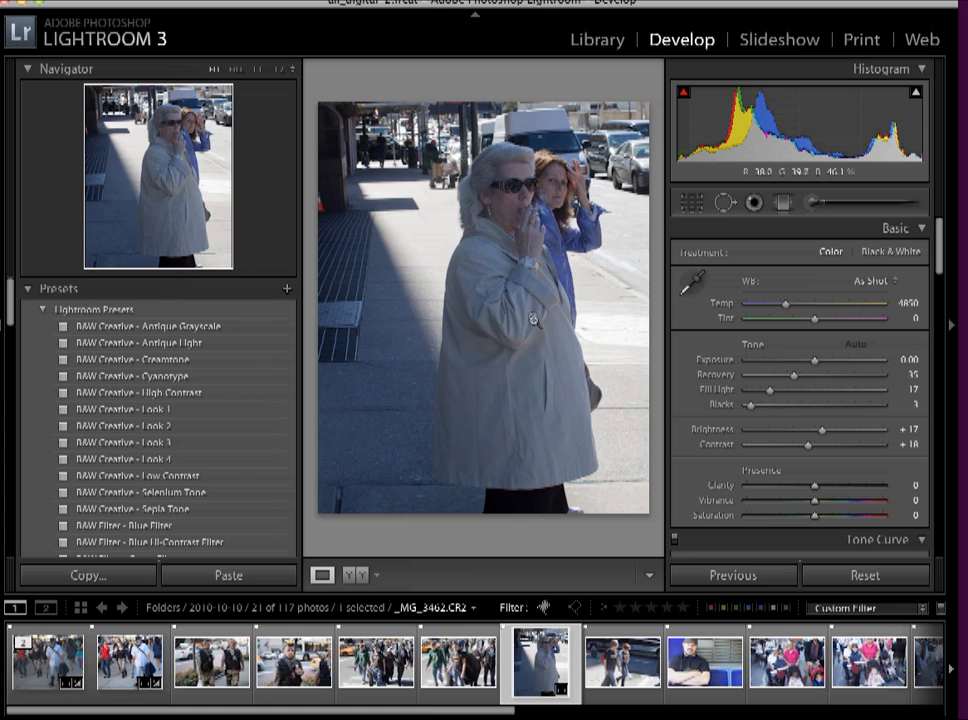
Step: Apply the B&W Creative - Look 4 preset to the cropped photo
{"action": "mouse_move", "coordinate": [232, 326]}
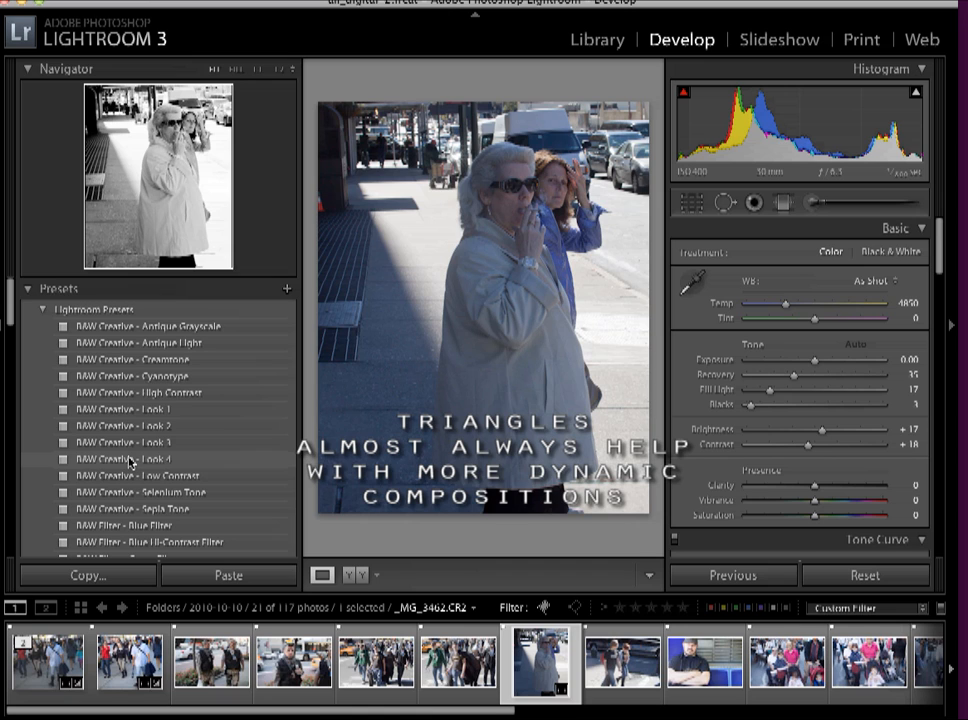
{"action": "left_click", "coordinate": [130, 460]}
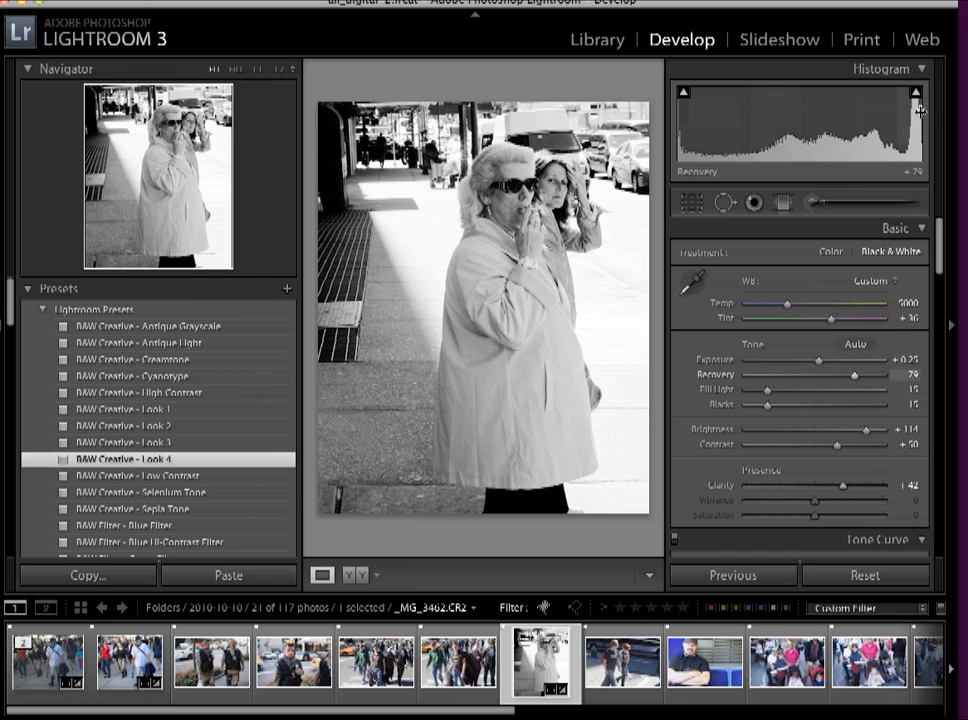
Step: Lower the photo's Exposure to -1.00 and turn on the highlight clipping overlay
{"action": "mouse_move", "coordinate": [917, 93]}
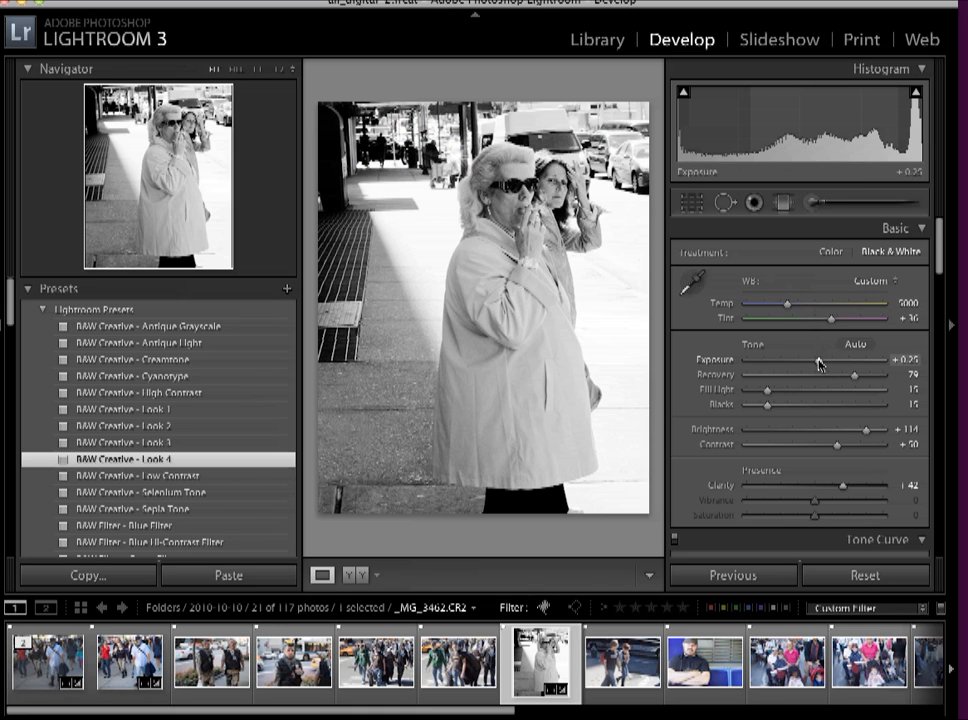
{"action": "left_click_drag", "start_coordinate": [819, 364], "coordinate": [798, 364]}
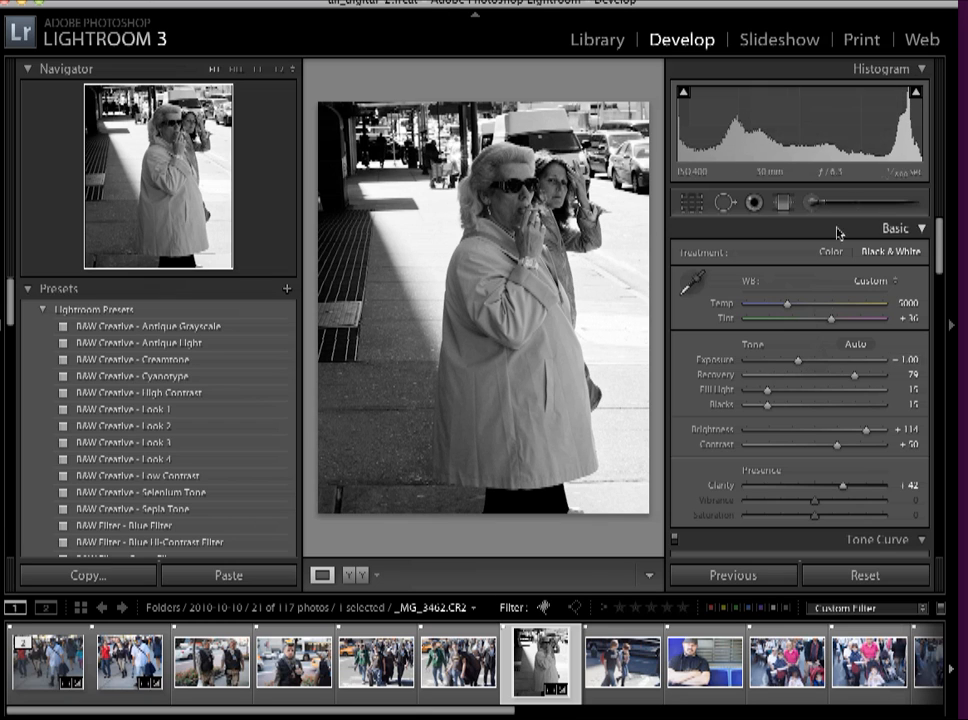
{"action": "left_click", "coordinate": [916, 95]}
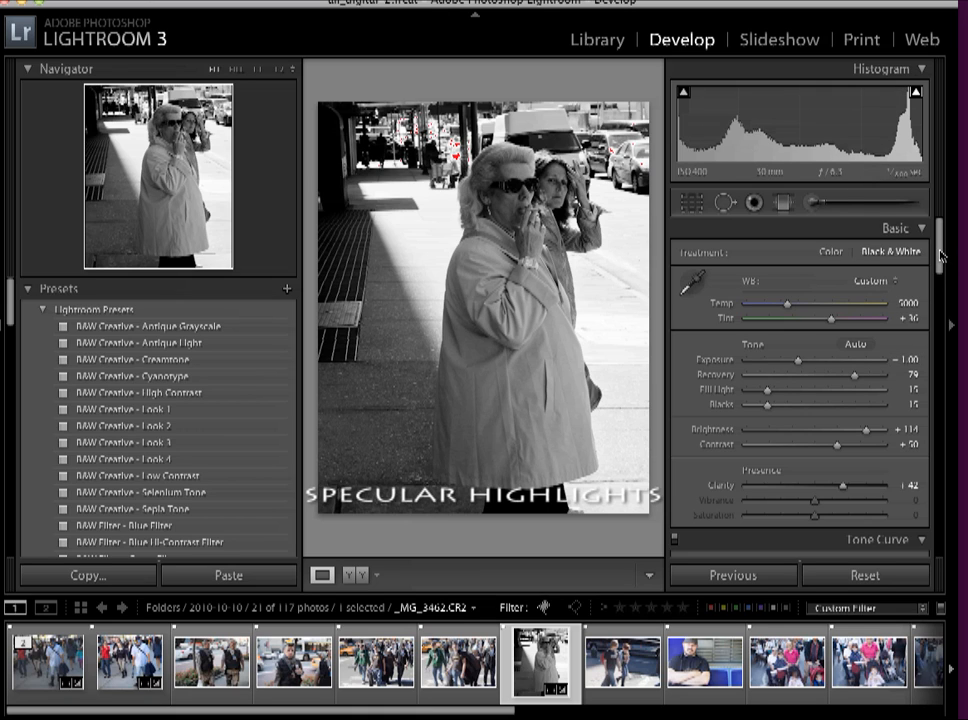
{"action": "left_click_drag", "start_coordinate": [940, 256], "coordinate": [925, 238]}
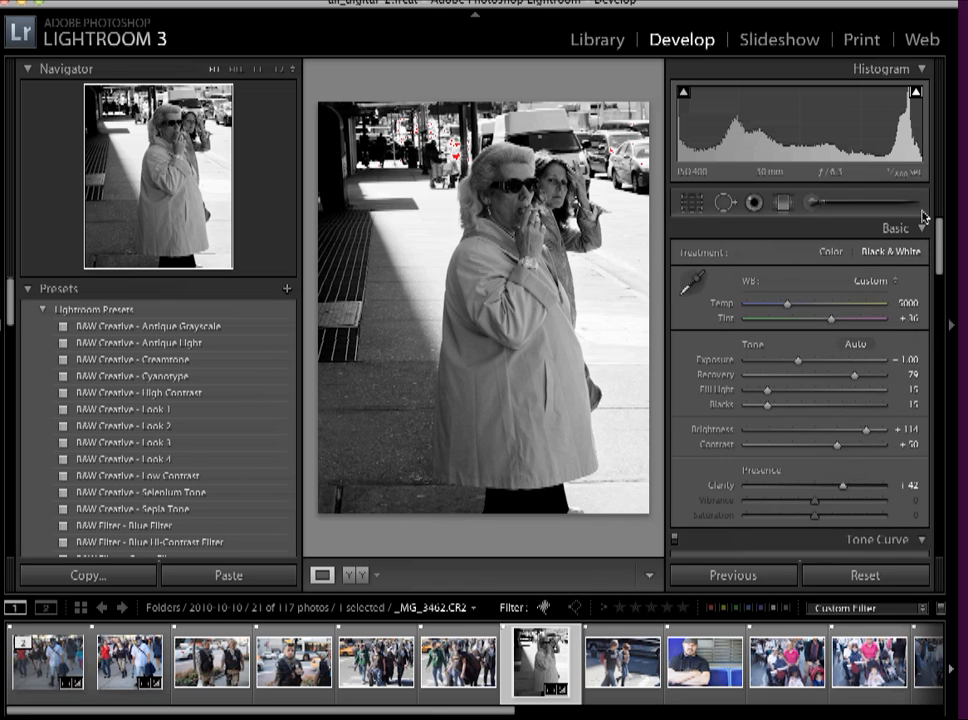
Step: Add a diagonal graduated filter over the shaded sidewalk and move its centre up to the edge of the woman's coat
{"action": "left_click", "coordinate": [783, 205]}
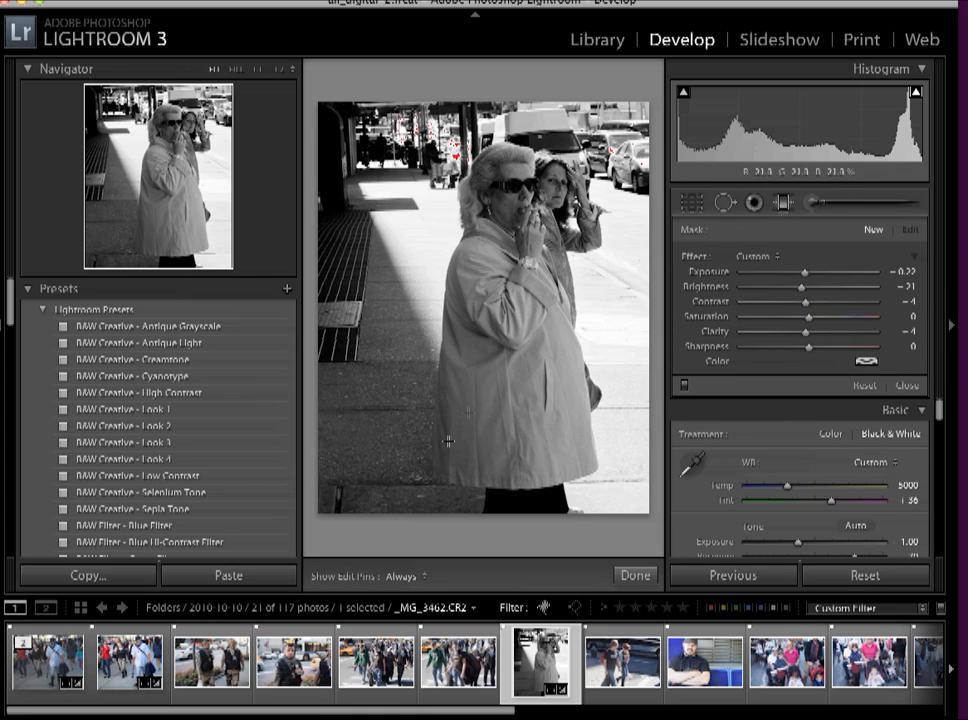
{"action": "left_click_drag", "start_coordinate": [320, 452], "coordinate": [443, 410]}
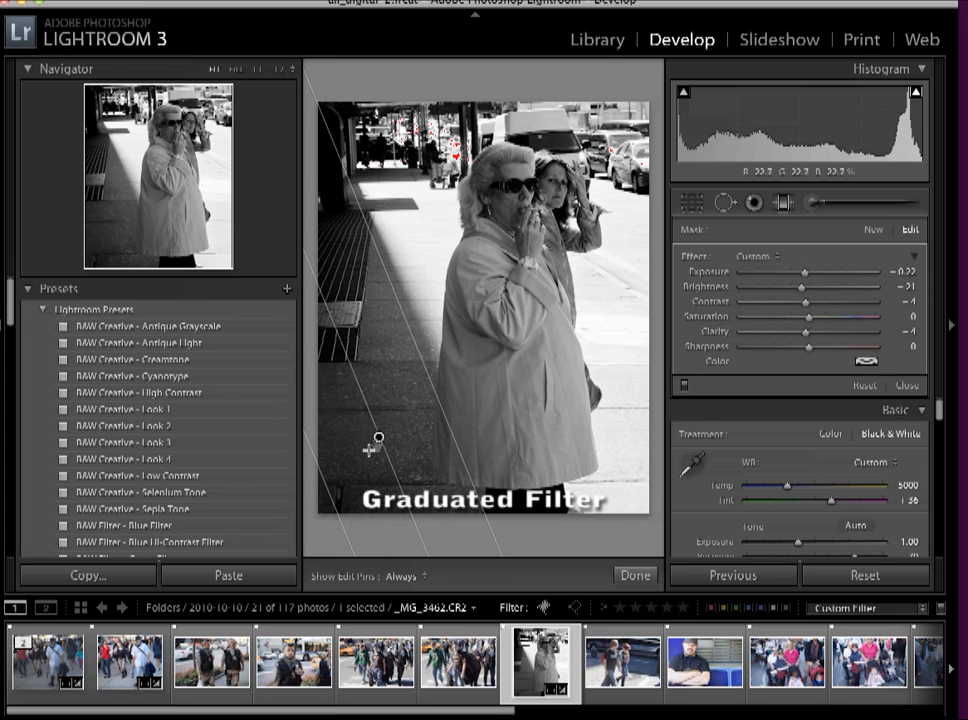
{"action": "left_click_drag", "start_coordinate": [378, 439], "coordinate": [434, 380]}
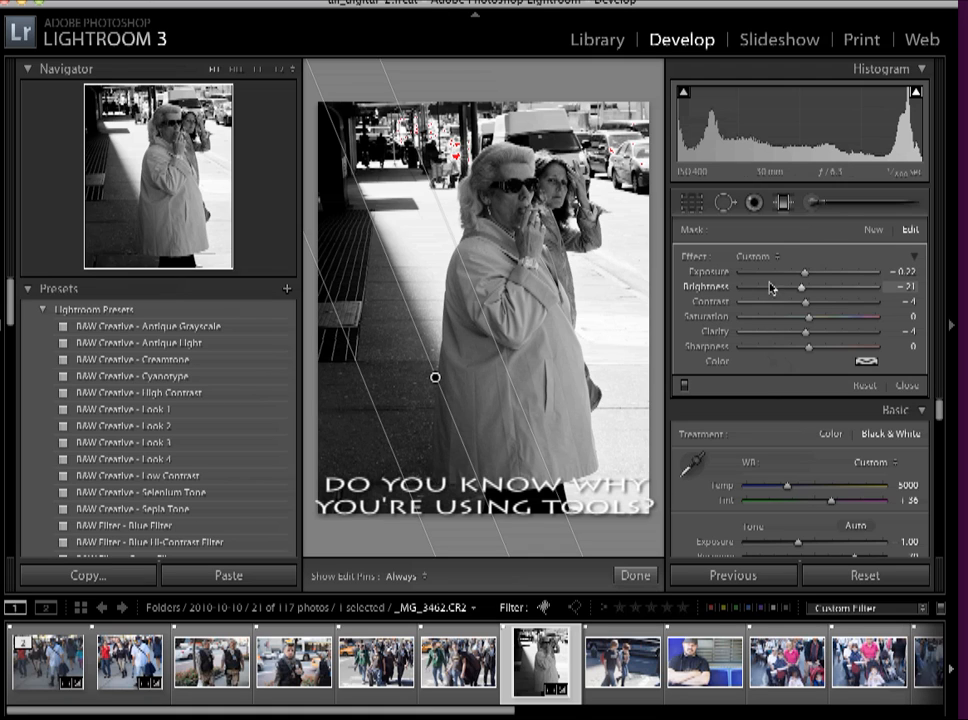
Step: Set the graduated filter's Brightness to -58, Exposure to -0.72 and Contrast to -90
{"action": "left_click_drag", "start_coordinate": [803, 289], "coordinate": [792, 292]}
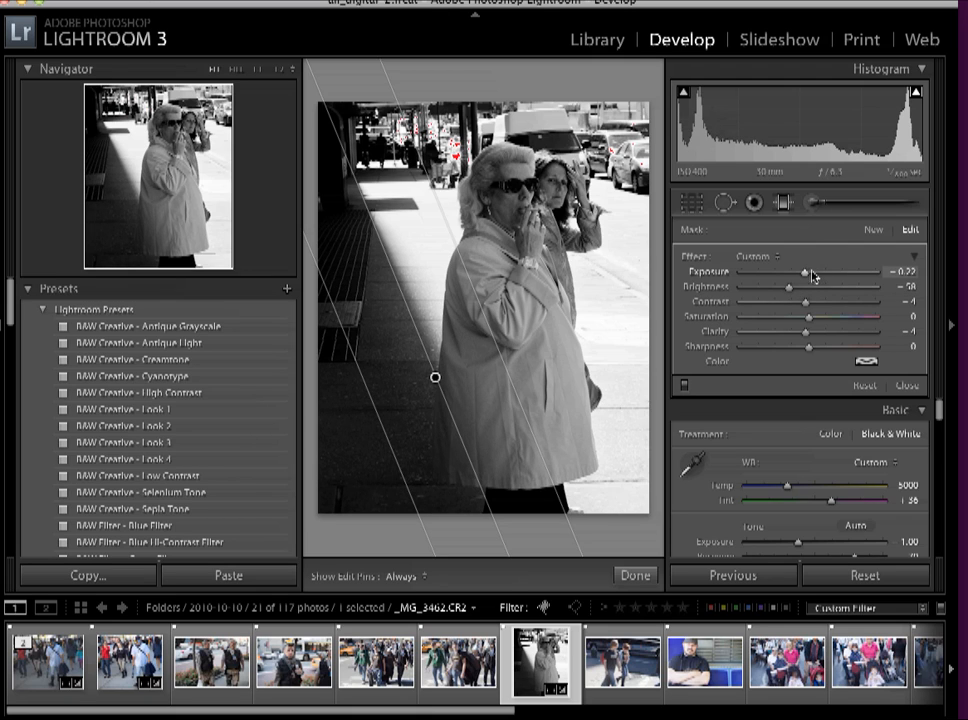
{"action": "left_click_drag", "start_coordinate": [806, 276], "coordinate": [798, 278]}
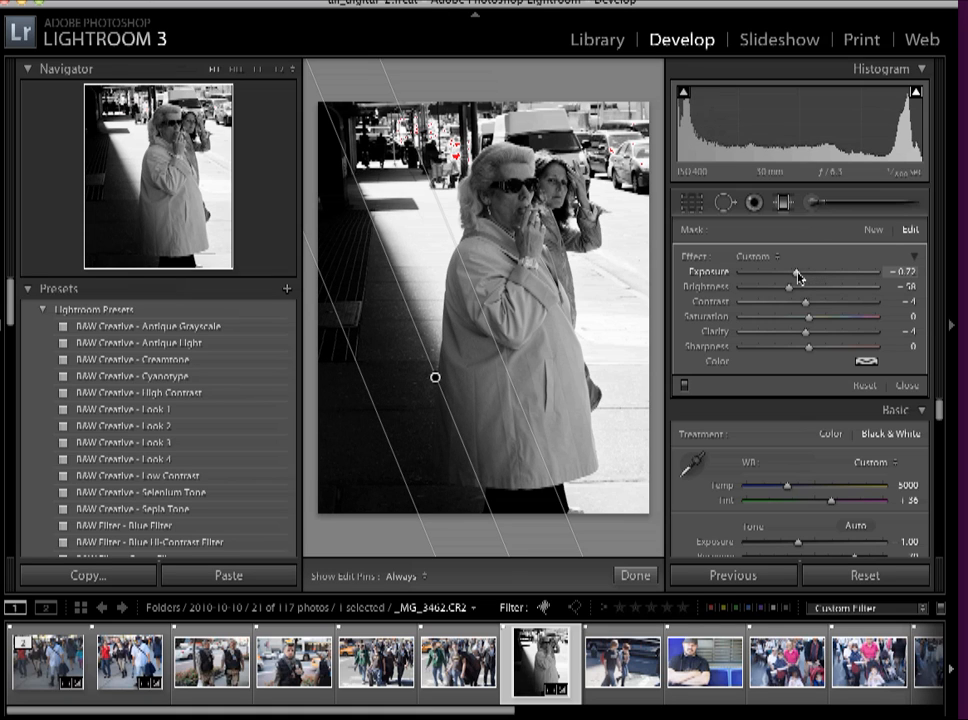
{"action": "left_click_drag", "start_coordinate": [806, 307], "coordinate": [756, 310]}
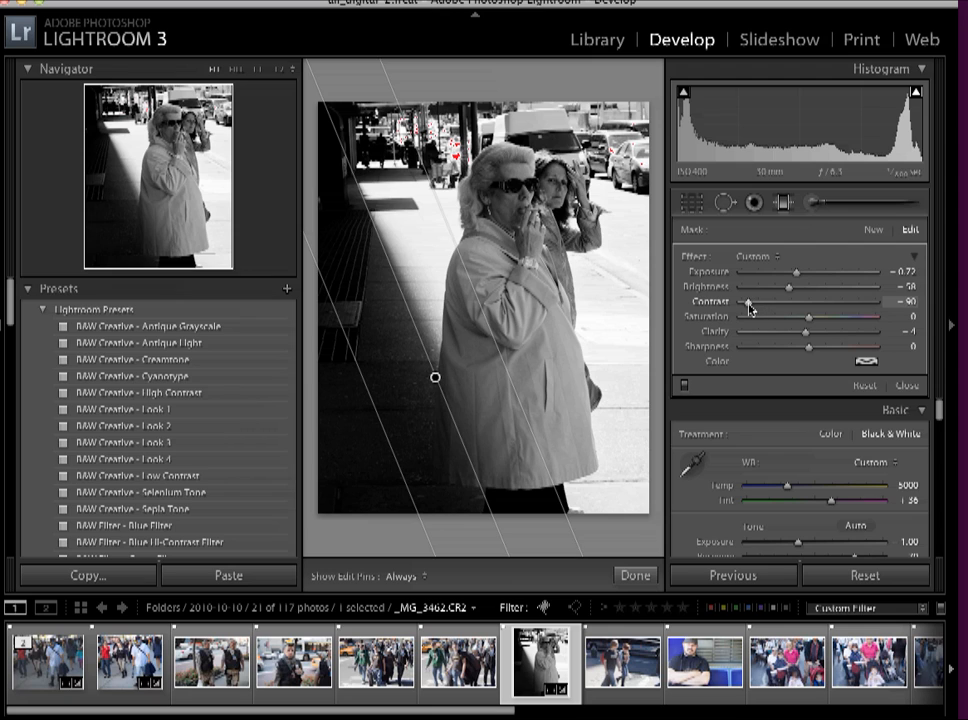
Step: Set the sidewalk graduated filter's Contrast to -100, Clarity to -60 and Sharpness to -35
{"action": "left_click_drag", "start_coordinate": [747, 309], "coordinate": [729, 309]}
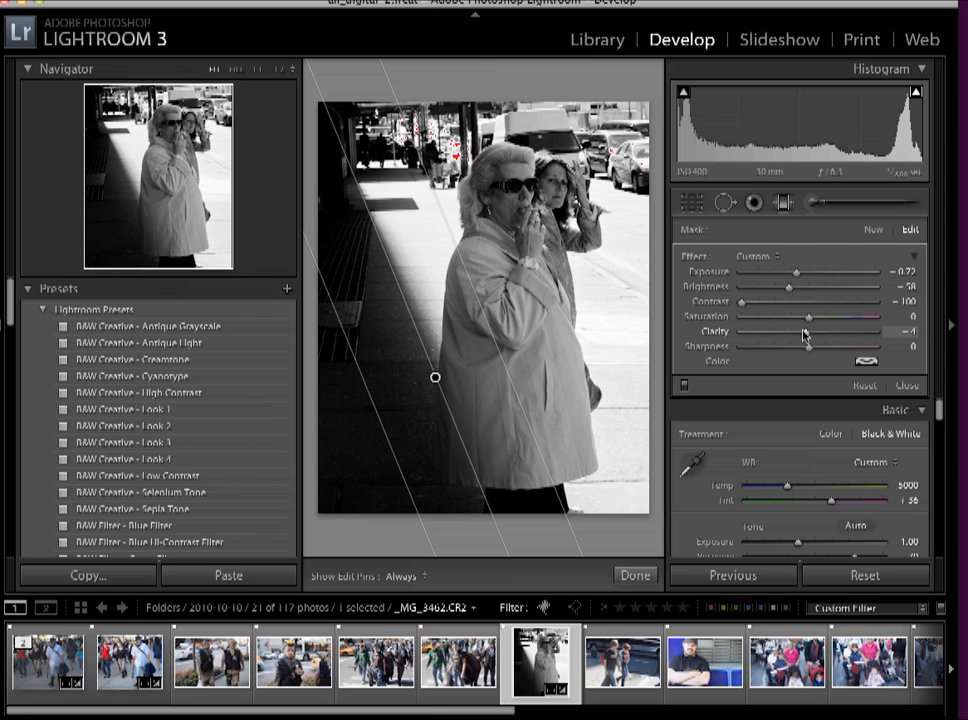
{"action": "left_click_drag", "start_coordinate": [808, 338], "coordinate": [771, 340]}
{"action": "left_click_drag", "start_coordinate": [808, 346], "coordinate": [784, 347]}
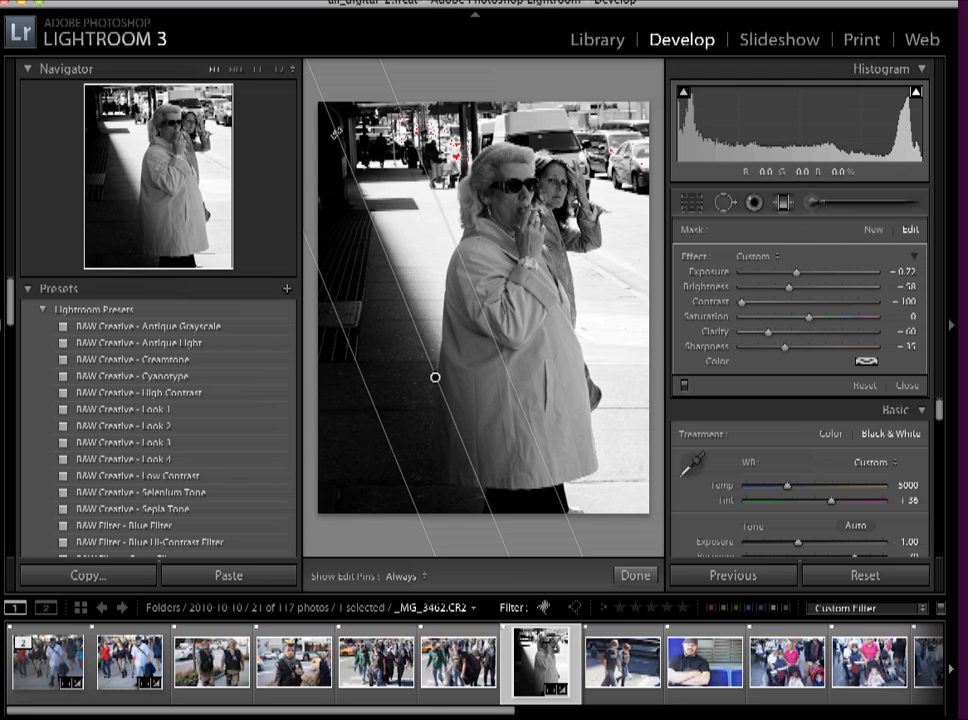
Step: Add a second graduated filter over the bright upper street corner behind the women, with Exposure -0.97 and Brightness -71
{"action": "left_click_drag", "start_coordinate": [642, 100], "coordinate": [560, 136]}
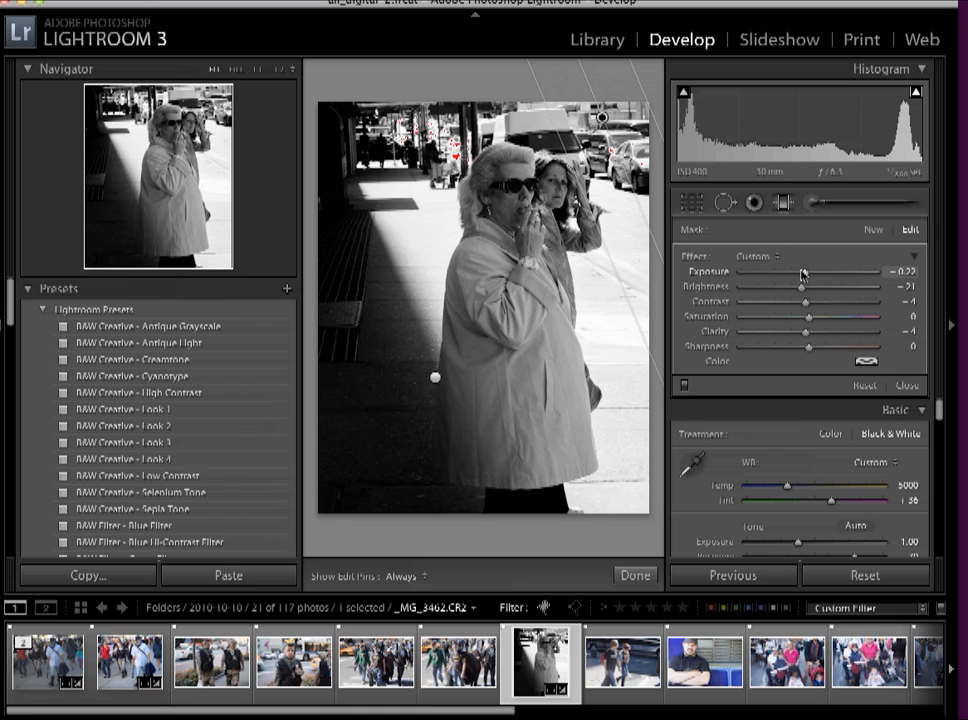
{"action": "left_click_drag", "start_coordinate": [806, 276], "coordinate": [795, 278]}
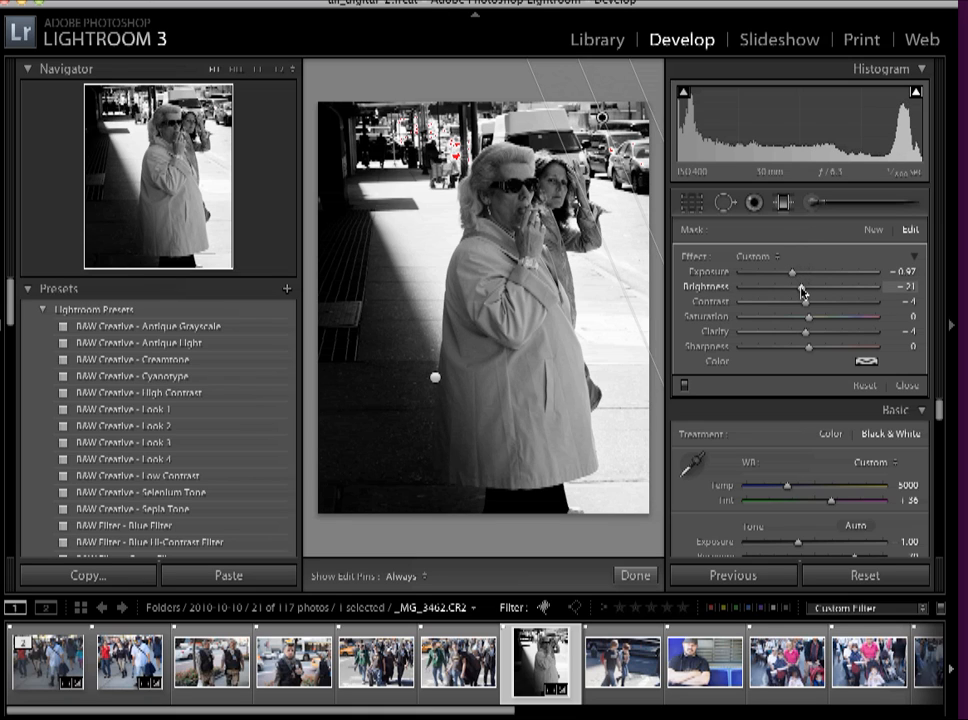
{"action": "left_click_drag", "start_coordinate": [801, 289], "coordinate": [785, 293]}
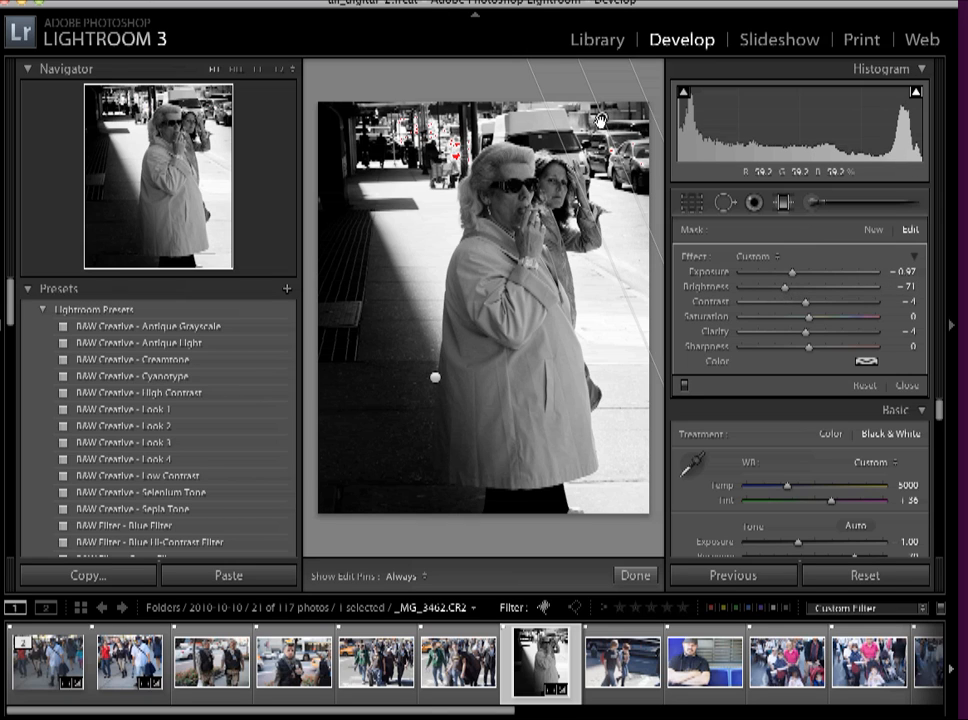
Step: Move the street filter's centre down beside the rear woman, widen its gradient and tilt it so it covers the bright street and pavement
{"action": "left_click_drag", "start_coordinate": [602, 133], "coordinate": [606, 160]}
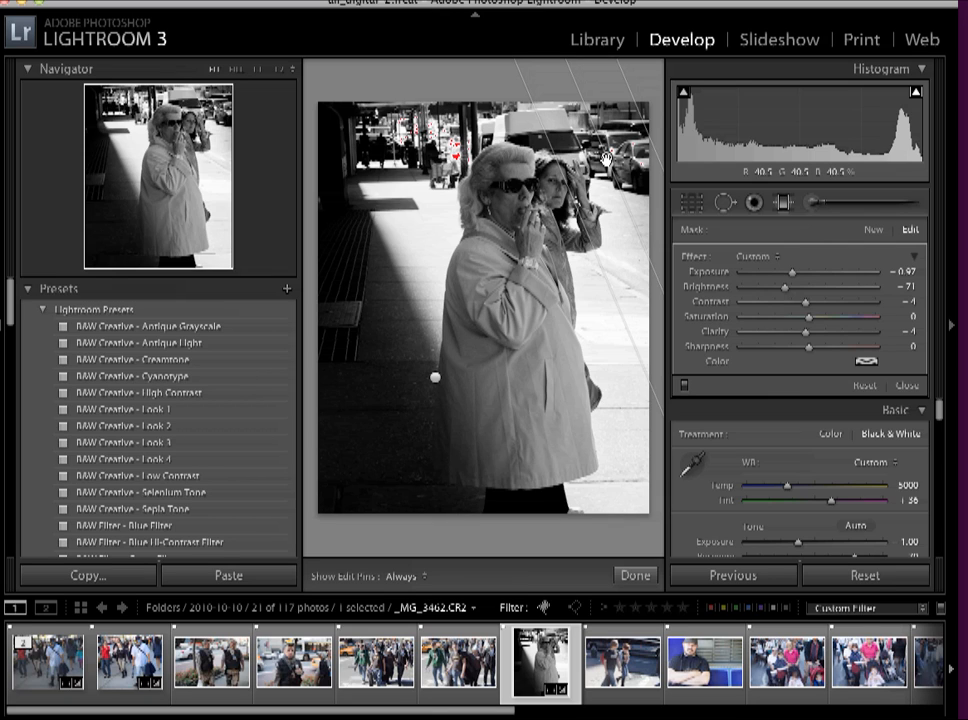
{"action": "key", "text": "shift"}
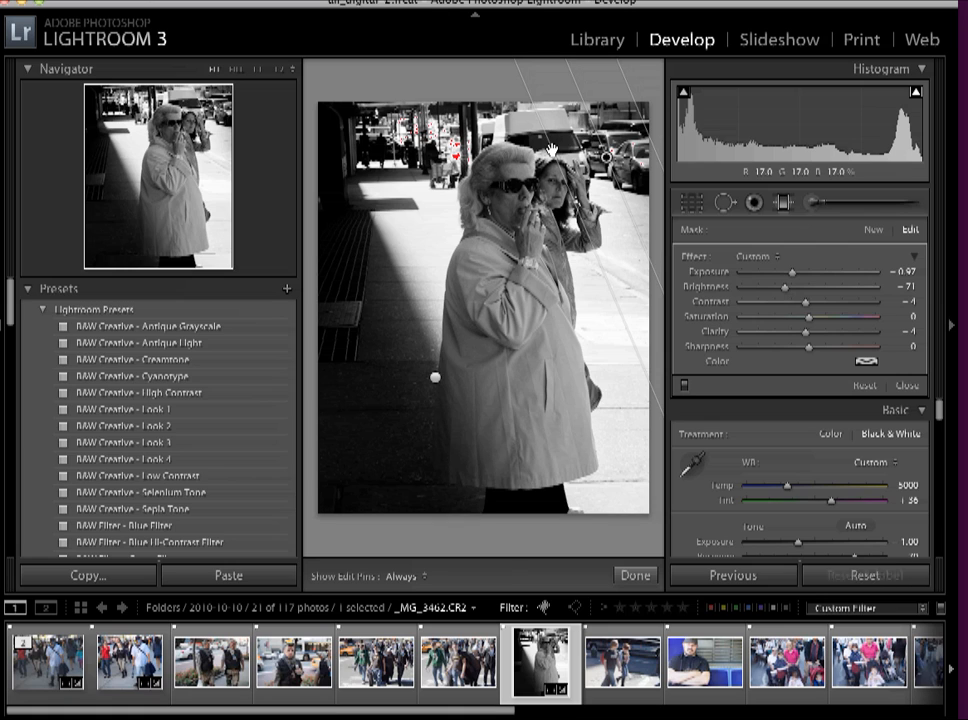
{"action": "left_click_drag", "start_coordinate": [553, 150], "coordinate": [560, 80]}
{"action": "left_click_drag", "start_coordinate": [578, 168], "coordinate": [608, 181]}
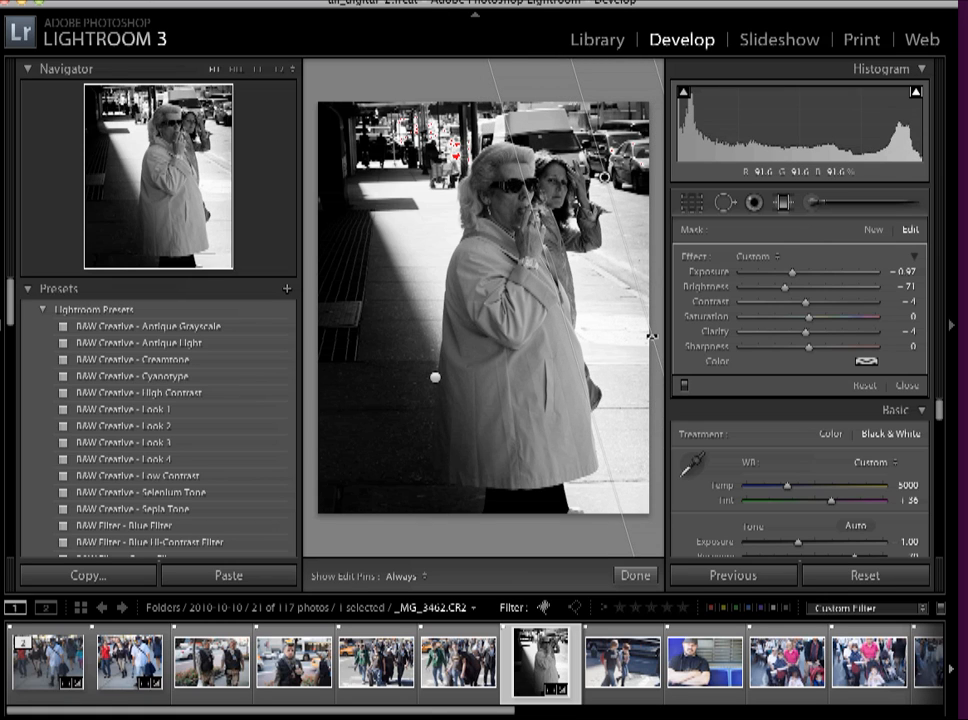
{"action": "left_click_drag", "start_coordinate": [651, 340], "coordinate": [630, 345]}
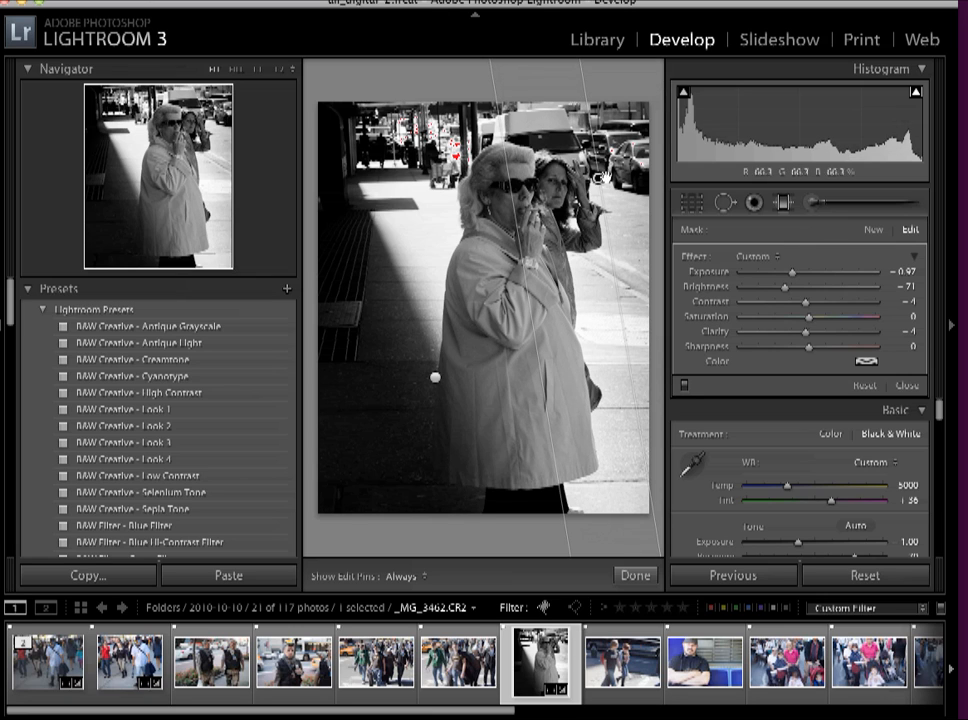
{"action": "left_click_drag", "start_coordinate": [598, 180], "coordinate": [622, 245]}
{"action": "mouse_move", "coordinate": [648, 303]}
{"action": "left_mouse_down"}
{"action": "mouse_move", "coordinate": [633, 322]}
{"action": "mouse_move", "coordinate": [578, 338]}
{"action": "left_mouse_up"}
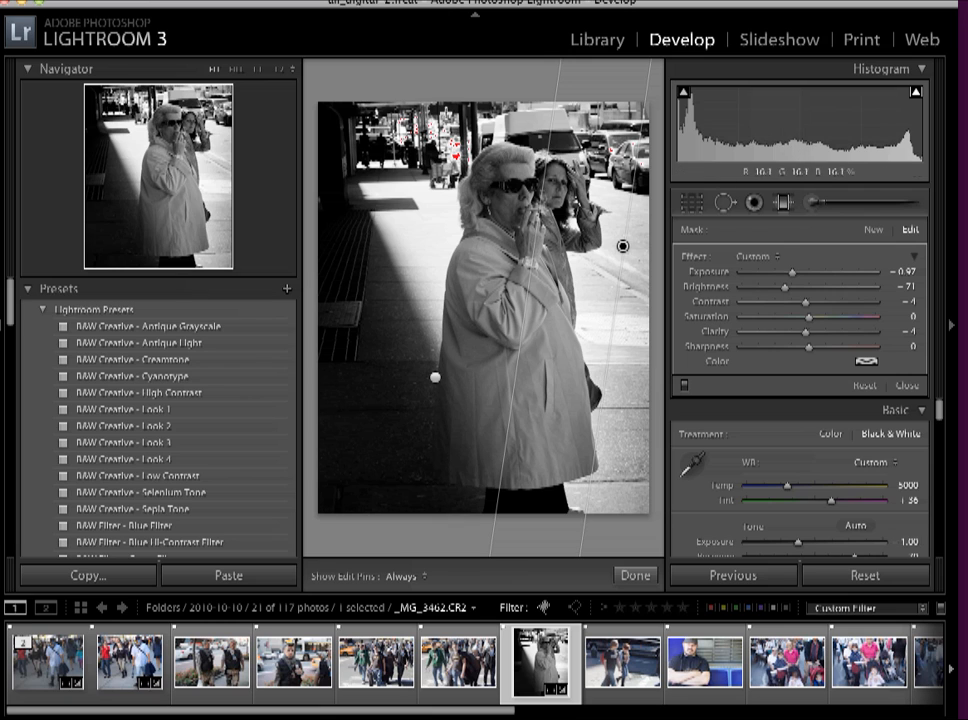
Step: Add a graduated filter across the photo's upper edge with Brightness -78, Exposure -0.72, Contrast -66, Saturation -55 and Clarity -53, and close the filter tool
{"action": "left_click_drag", "start_coordinate": [407, 83], "coordinate": [430, 212]}
{"action": "left_click_drag", "start_coordinate": [420, 151], "coordinate": [420, 161]}
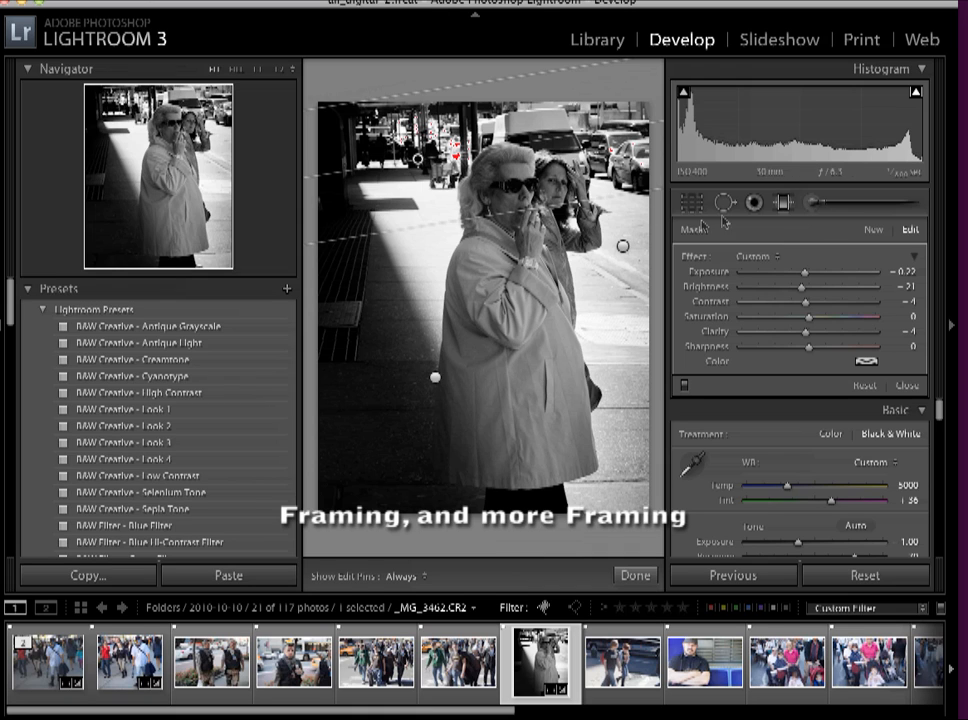
{"action": "left_click_drag", "start_coordinate": [795, 291], "coordinate": [785, 292]}
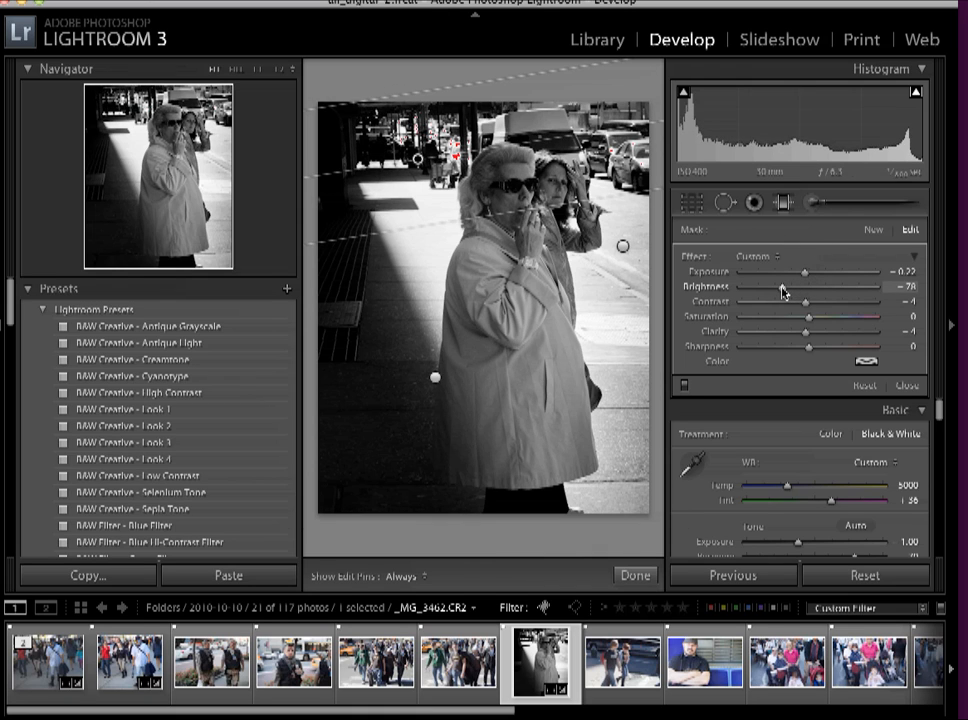
{"action": "left_click_drag", "start_coordinate": [800, 275], "coordinate": [797, 279]}
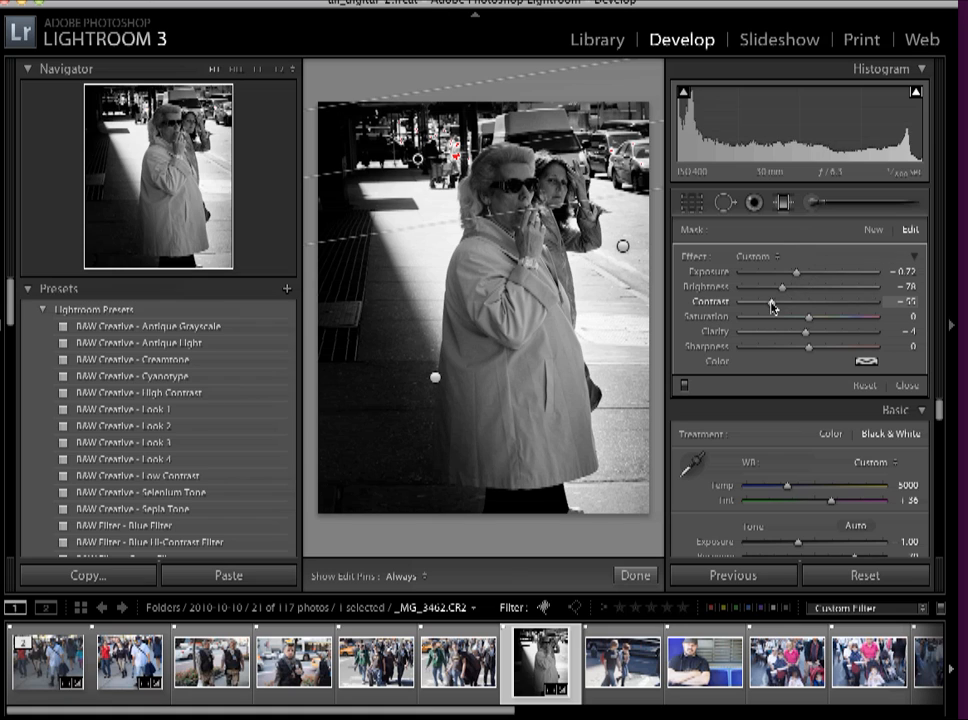
{"action": "mouse_move", "coordinate": [770, 307]}
{"action": "left_mouse_down"}
{"action": "mouse_move", "coordinate": [765, 300]}
{"action": "mouse_move", "coordinate": [795, 320]}
{"action": "mouse_move", "coordinate": [772, 321]}
{"action": "left_mouse_up"}
{"action": "left_click", "coordinate": [773, 332]}
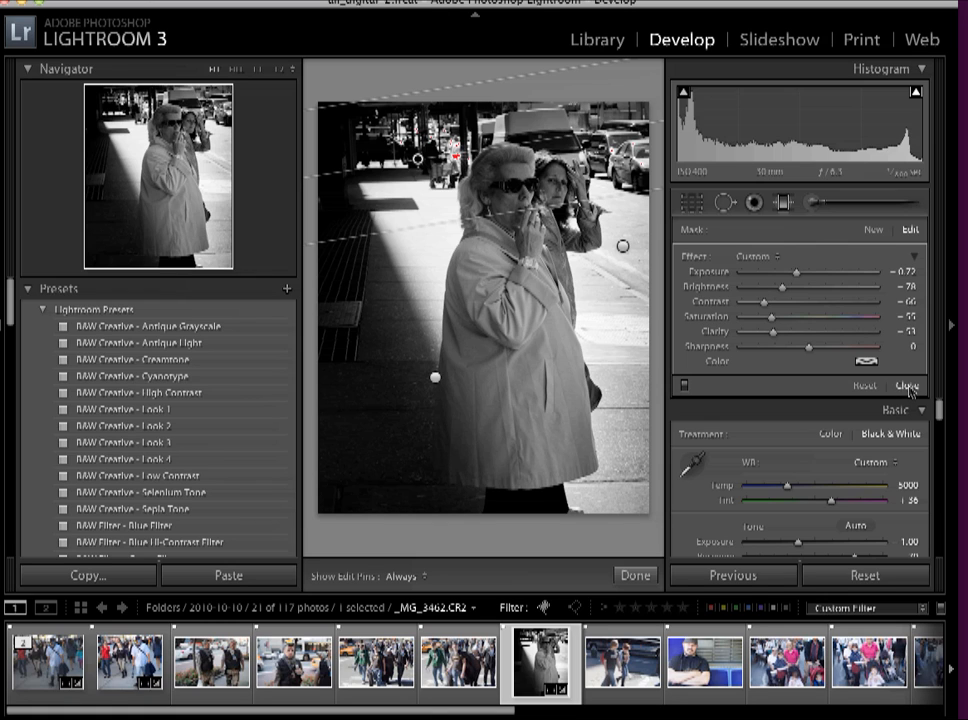
{"action": "left_click", "coordinate": [906, 385]}
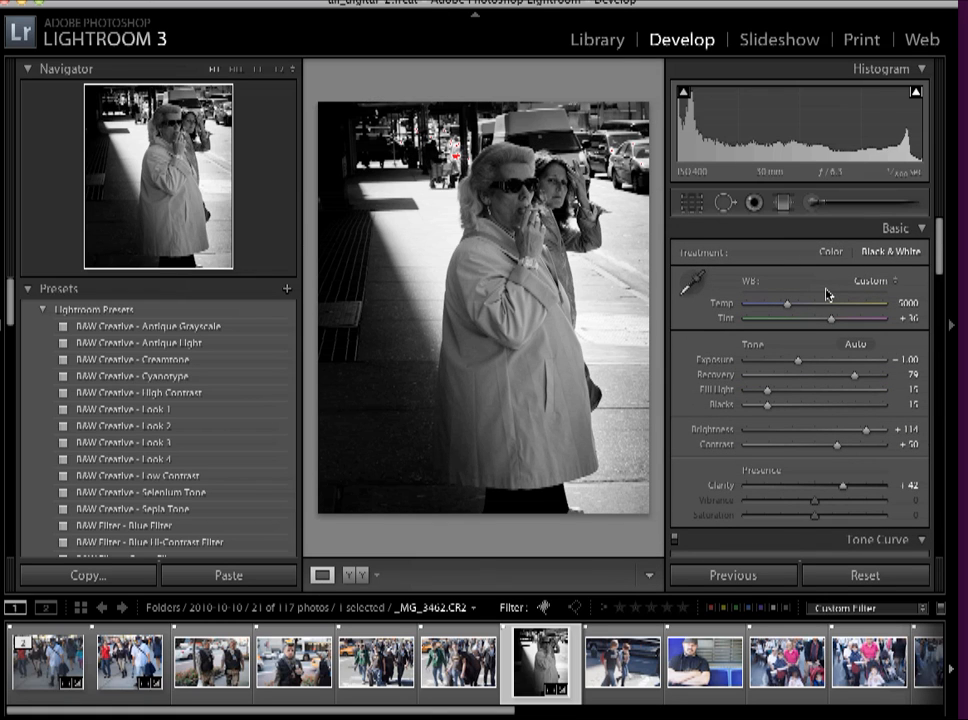
Step: Use the Black & White Mix targeted adjustment on the pavement and coat to bring Red to -64, Purple to 0 and Magenta to -12
{"action": "left_click_drag", "start_coordinate": [938, 246], "coordinate": [937, 342]}
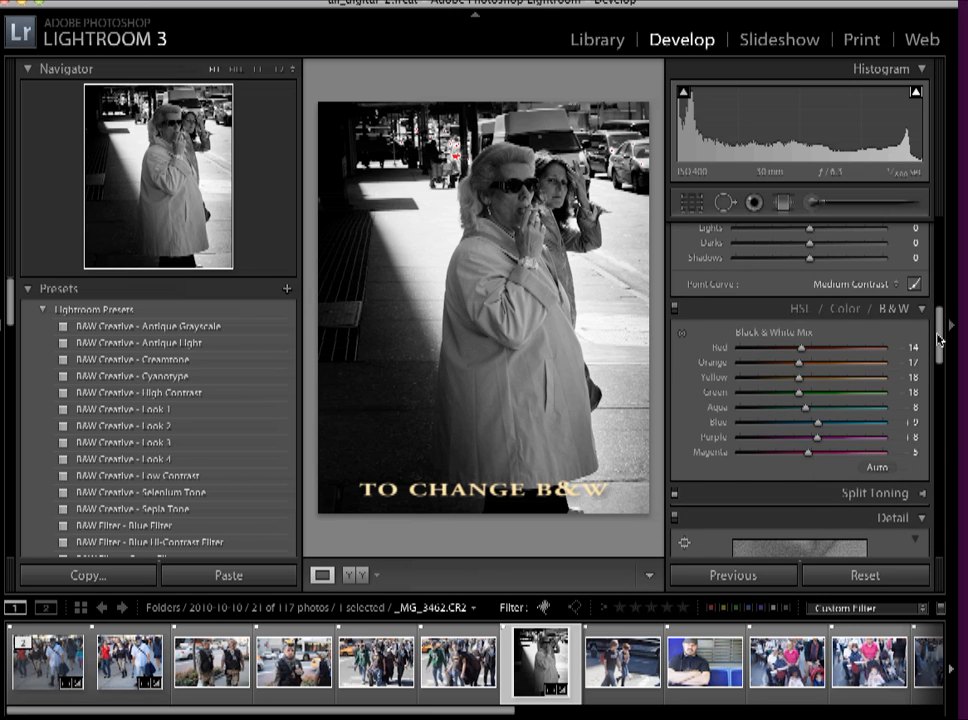
{"action": "mouse_move", "coordinate": [938, 340]}
{"action": "left_mouse_down"}
{"action": "mouse_move", "coordinate": [933, 298]}
{"action": "mouse_move", "coordinate": [934, 351]}
{"action": "left_mouse_up"}
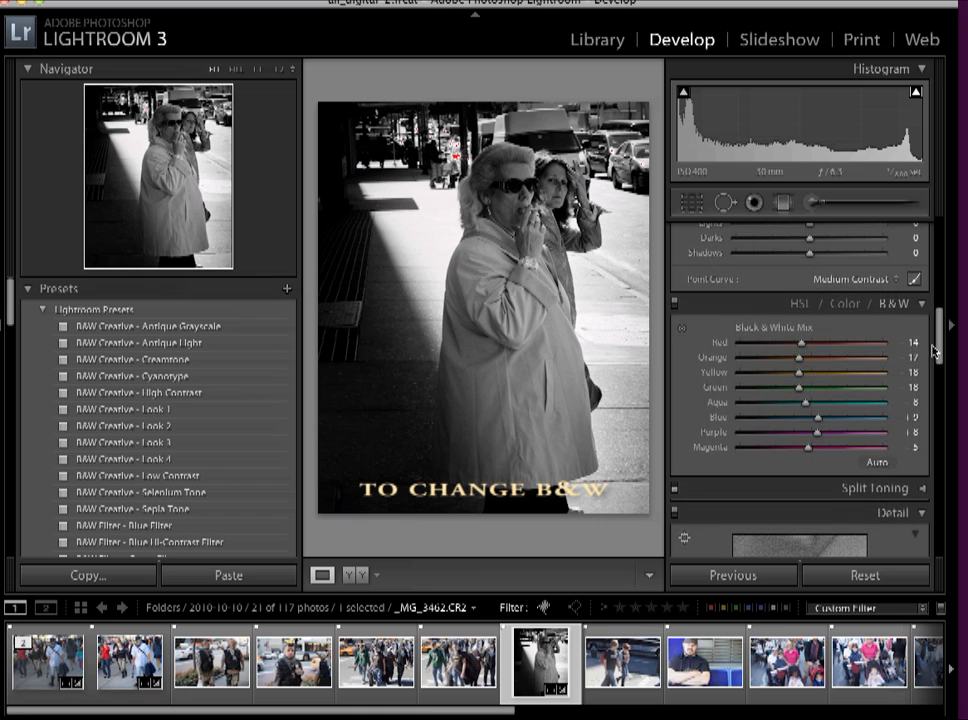
{"action": "left_click", "coordinate": [681, 331]}
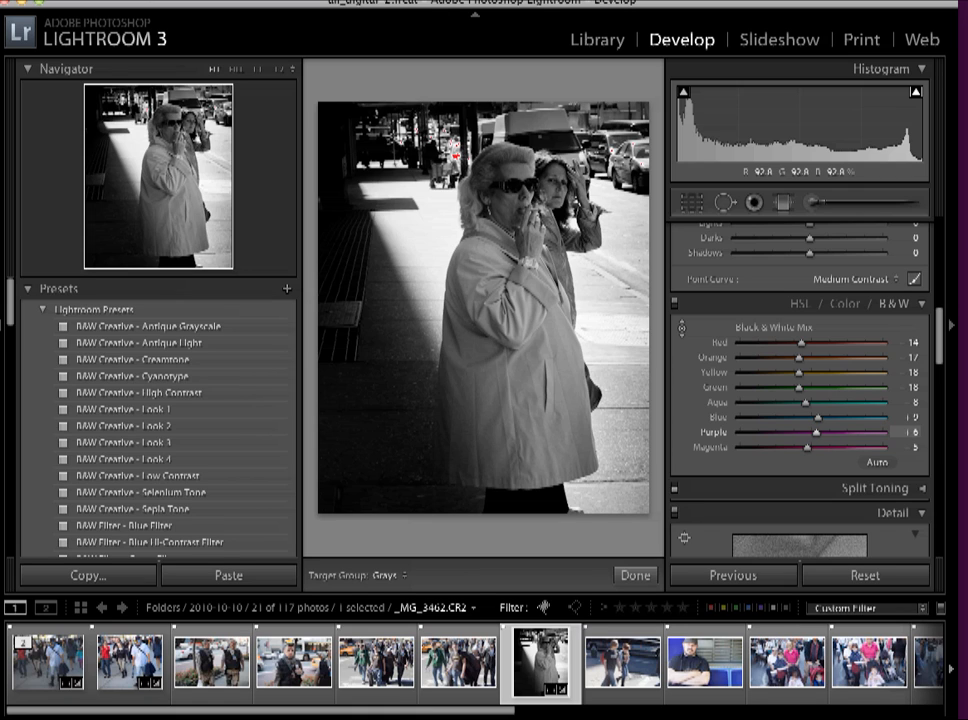
{"action": "left_click_drag", "start_coordinate": [622, 346], "coordinate": [620, 388]}
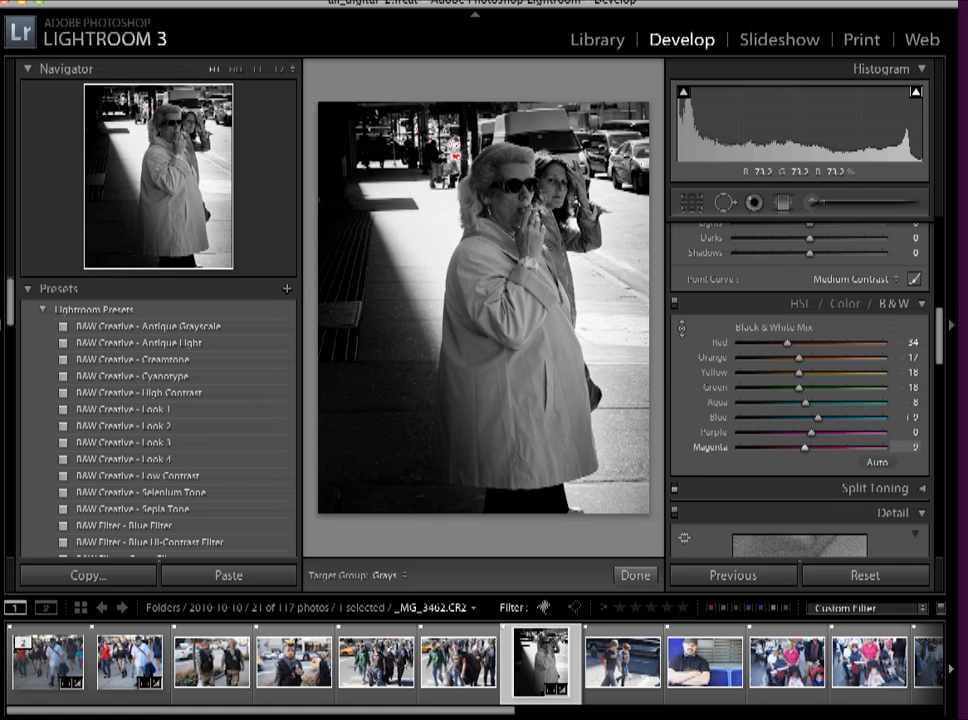
{"action": "mouse_move", "coordinate": [613, 385]}
{"action": "left_mouse_down"}
{"action": "mouse_move", "coordinate": [613, 375]}
{"action": "mouse_move", "coordinate": [613, 396]}
{"action": "left_mouse_up"}
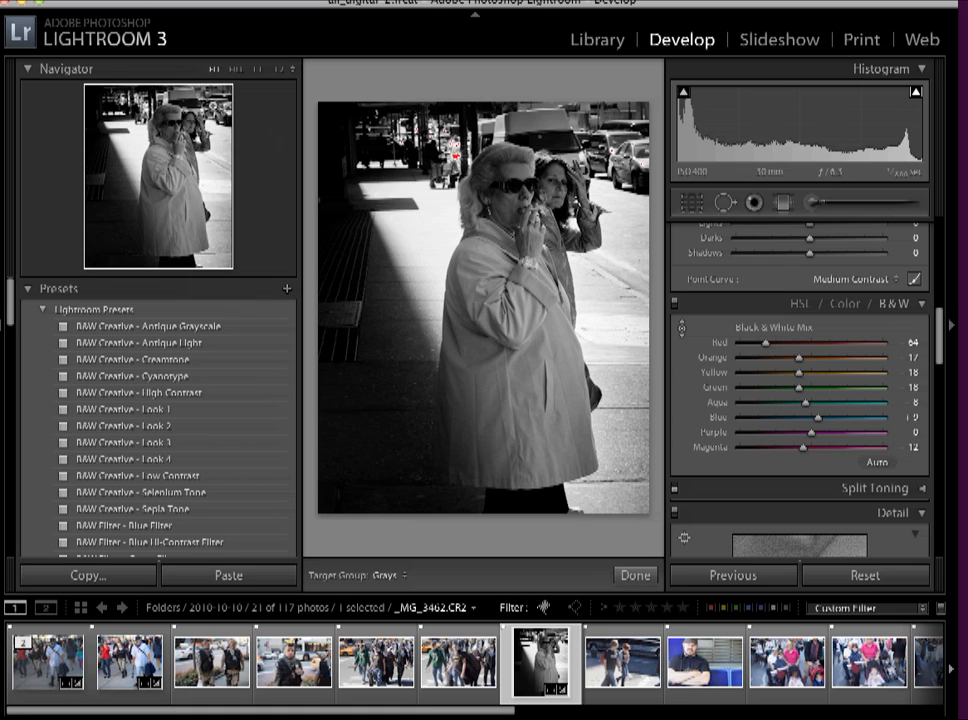
Step: At 1:1 magnification, paint with the Adjustment Brush over the glaring street reflections behind the front woman's head
{"action": "left_click", "coordinate": [279, 72]}
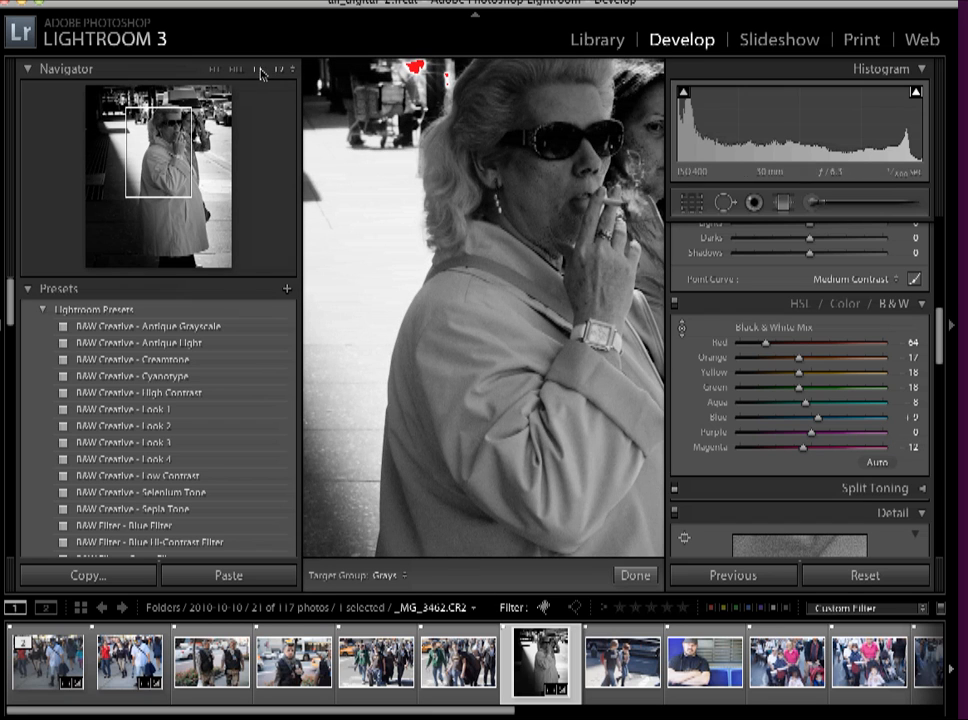
{"action": "left_click", "coordinate": [259, 72]}
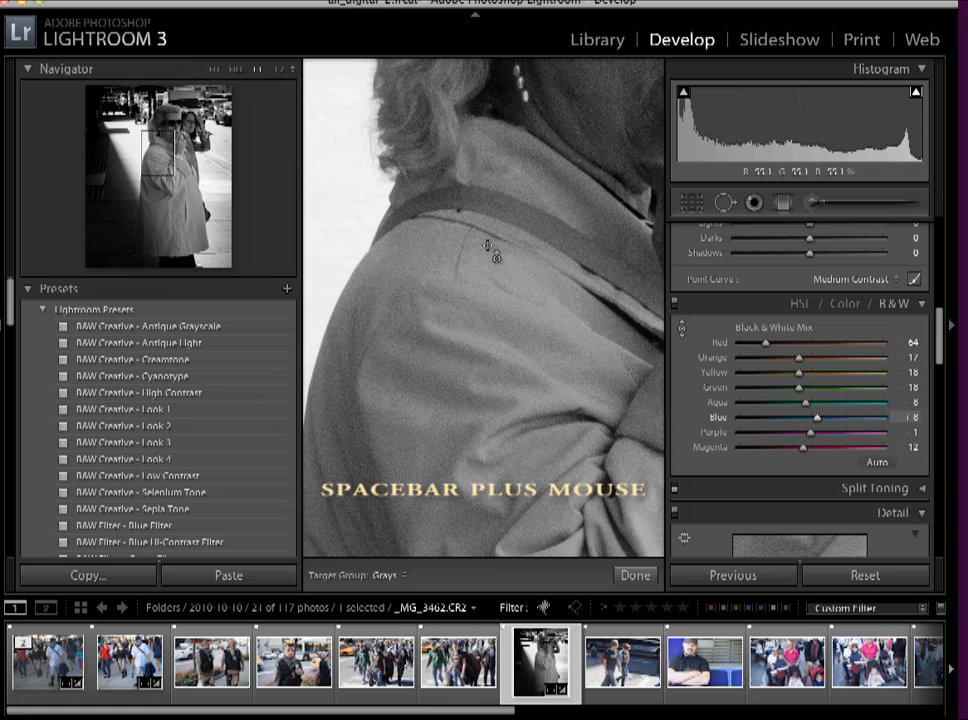
{"action": "left_click_drag", "start_coordinate": [460, 232], "coordinate": [570, 503]}
{"action": "left_click_drag", "start_coordinate": [471, 181], "coordinate": [487, 266]}
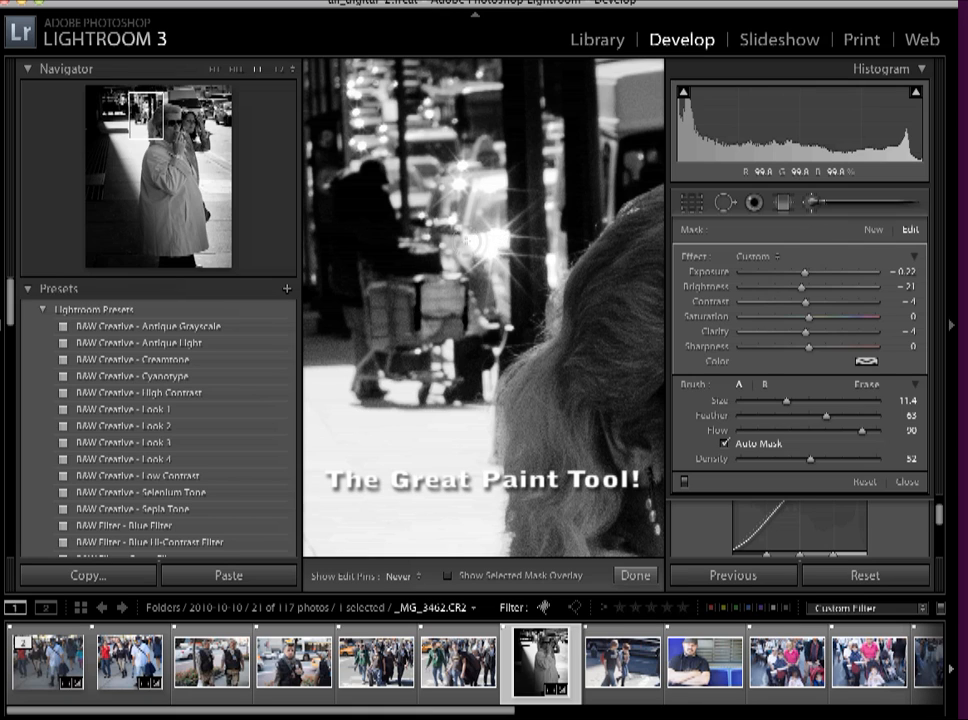
{"action": "key", "text": "h"}
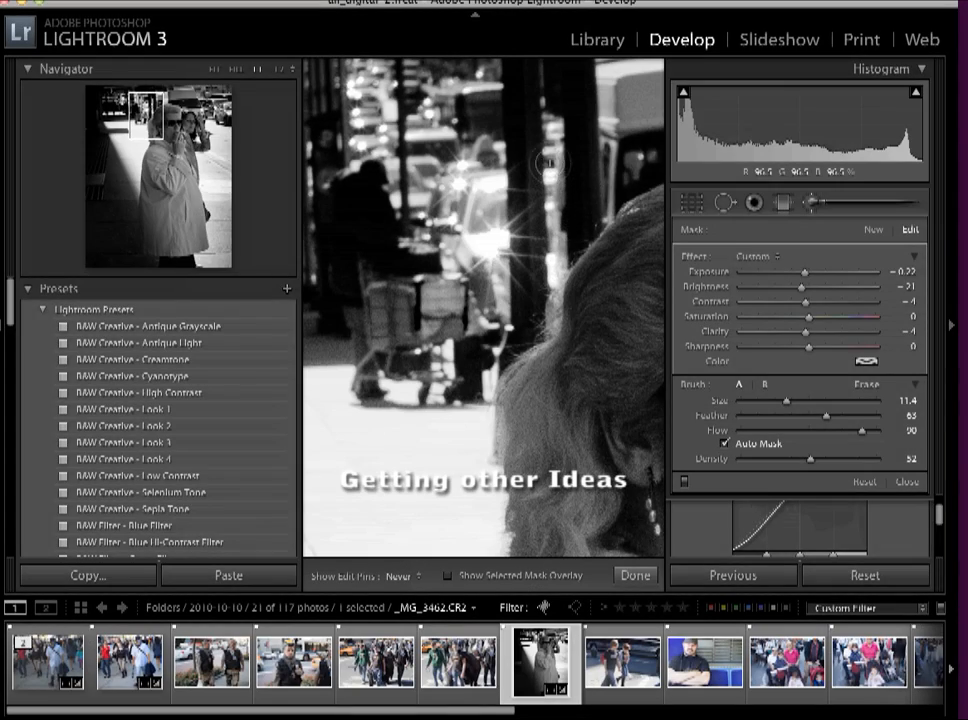
Step: Strengthen the brushed adjustment from its edit pin to Exposure -0.32, Brightness -30, Contrast -6 and Clarity -6
{"action": "key", "text": "h"}
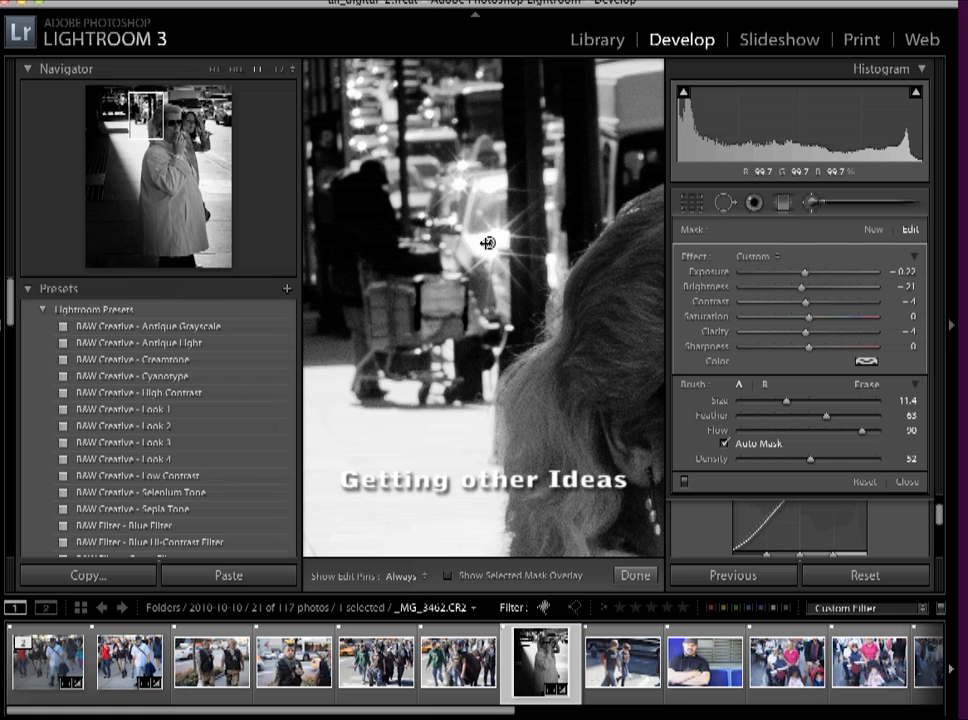
{"action": "mouse_move", "coordinate": [489, 244]}
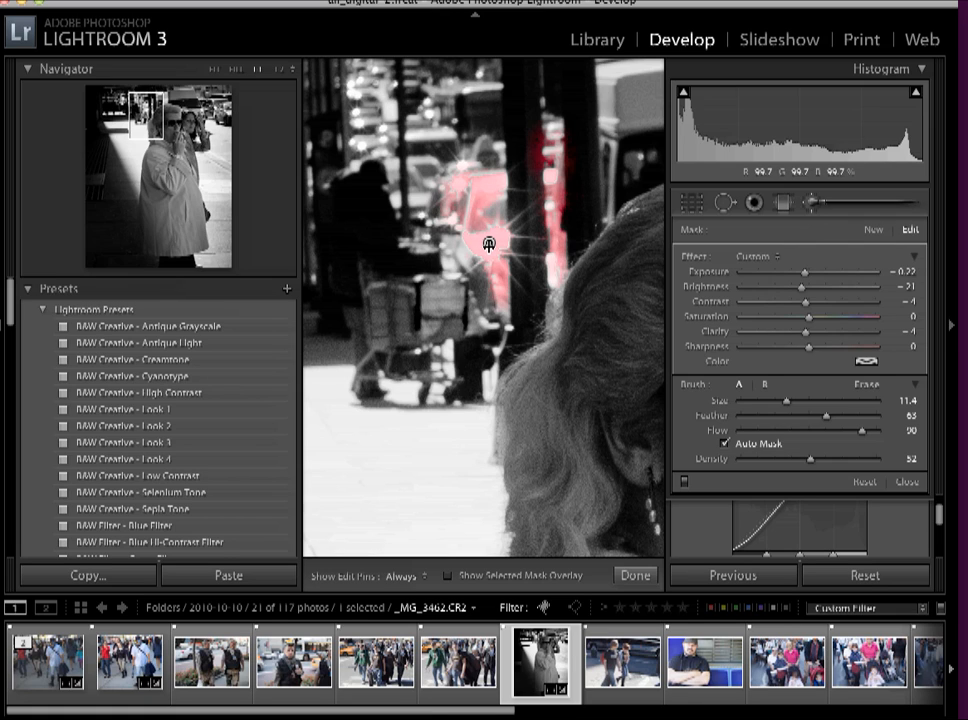
{"action": "left_click_drag", "start_coordinate": [489, 244], "coordinate": [499, 287]}
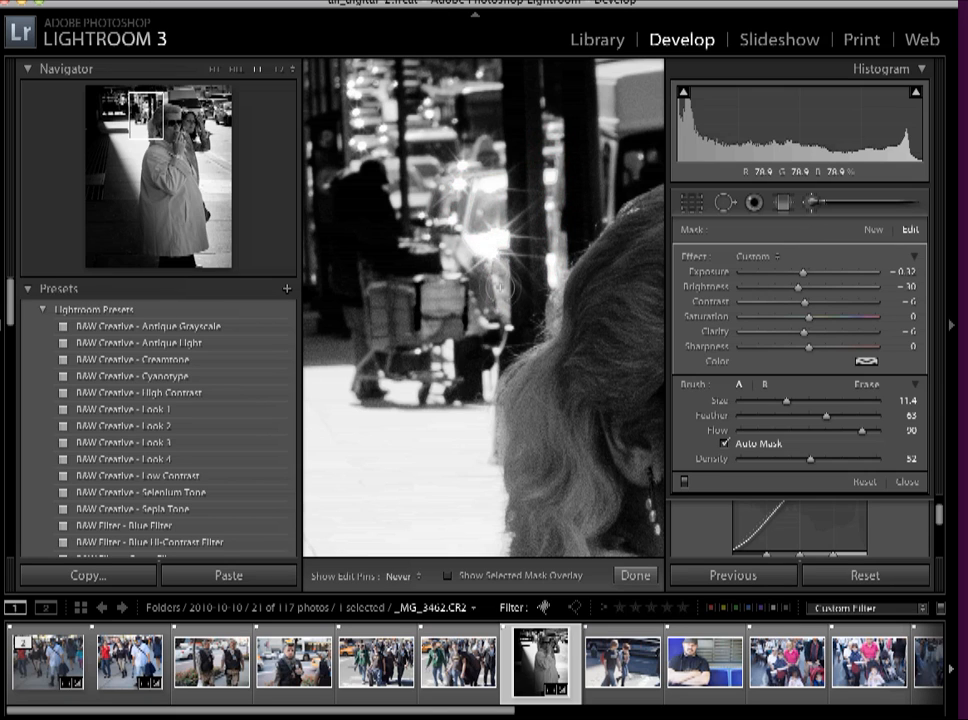
Step: Check the brushed reflections with the edit pins hidden and shown, and enlarge the Adjustment Brush slightly
{"action": "key", "text": "h"}
{"action": "key", "text": "h"}
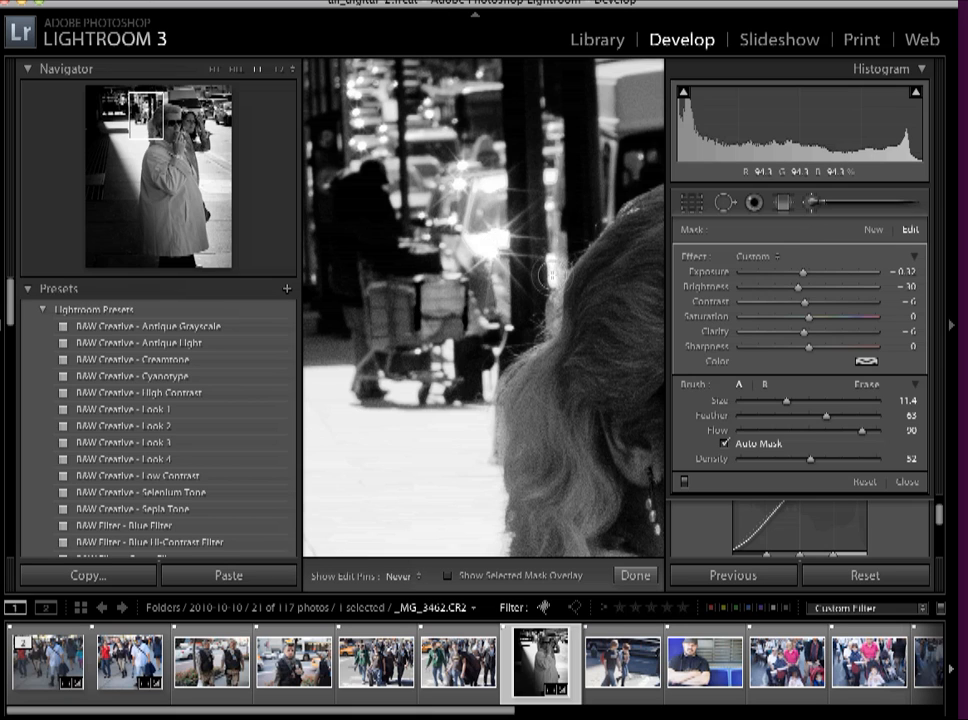
{"action": "key", "text": "h"}
{"action": "key", "text": "h"}
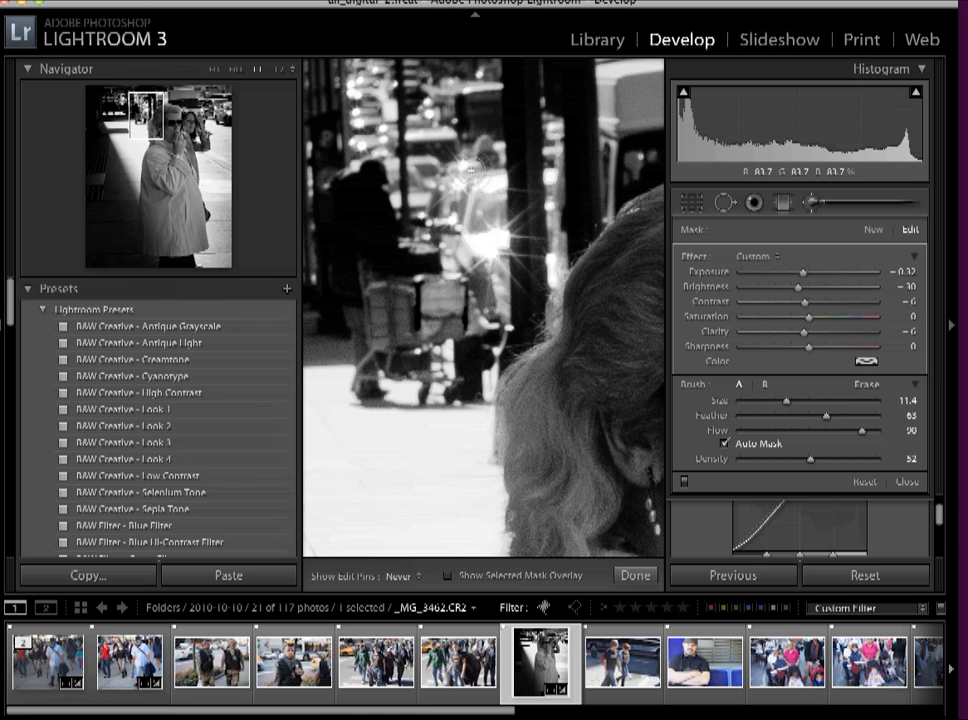
{"action": "key", "text": "h"}
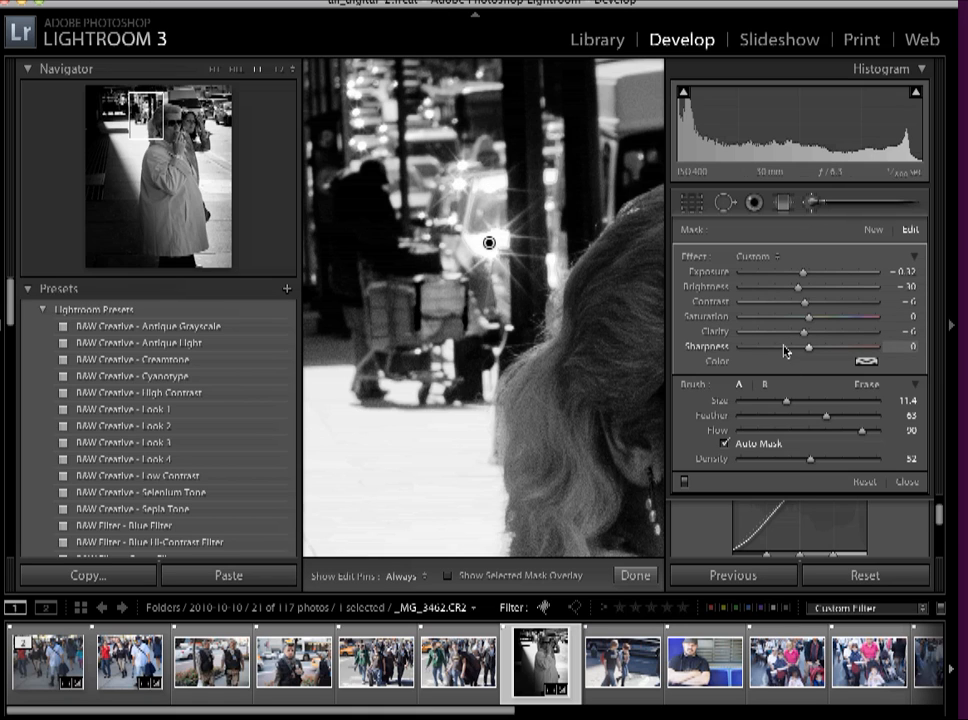
{"action": "left_click_drag", "start_coordinate": [787, 403], "coordinate": [795, 402]}
{"action": "key", "text": "h"}
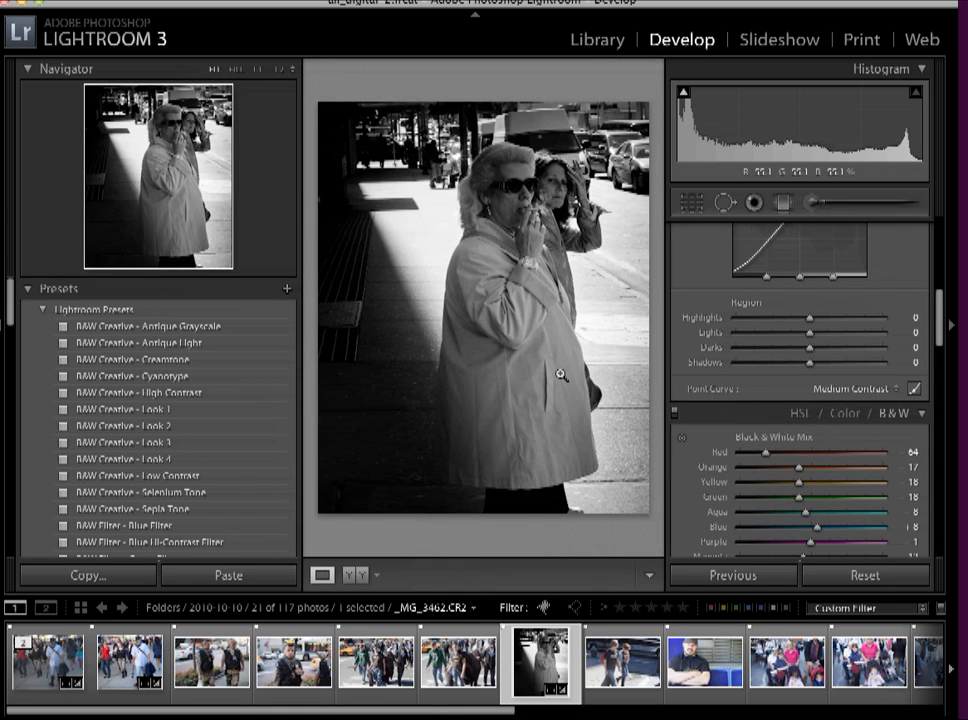
Step: Set the photo's Fill Light to 24
{"action": "left_click_drag", "start_coordinate": [938, 300], "coordinate": [923, 160]}
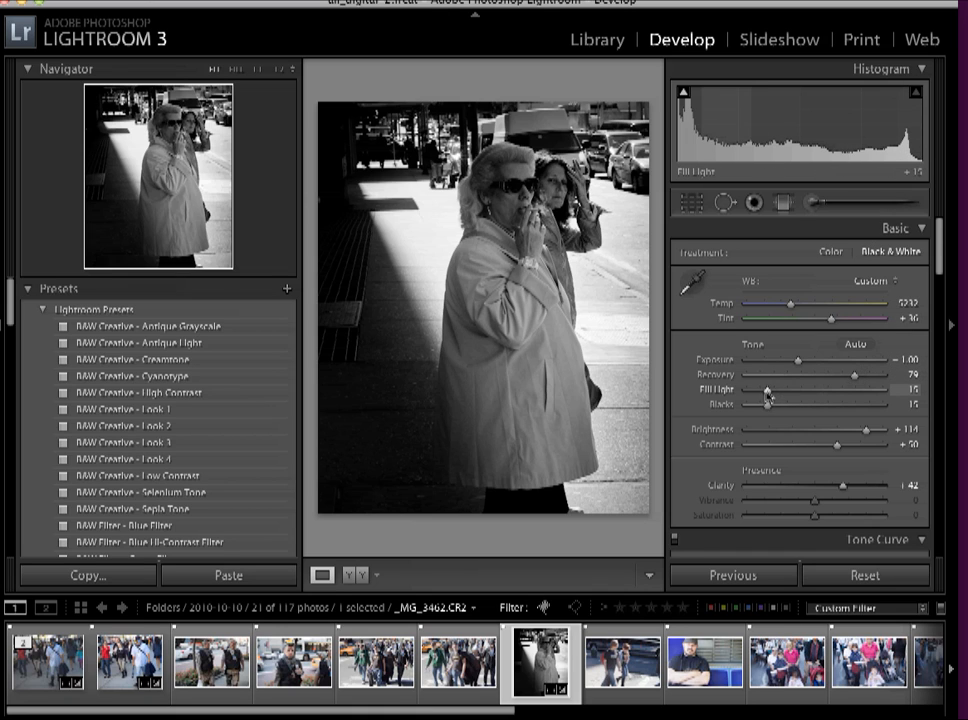
{"action": "mouse_move", "coordinate": [767, 393]}
{"action": "left_mouse_down"}
{"action": "mouse_move", "coordinate": [745, 392]}
{"action": "mouse_move", "coordinate": [780, 394]}
{"action": "left_mouse_up"}
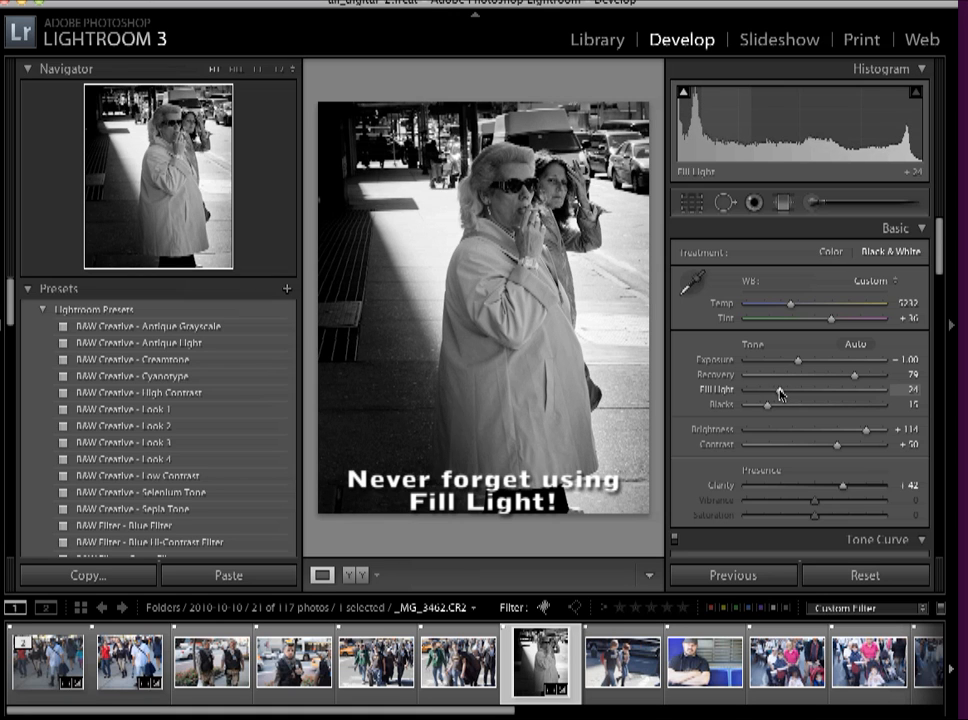
Step: Set the tone curve's Point Curve to Linear
{"action": "left_click_drag", "start_coordinate": [941, 231], "coordinate": [928, 302]}
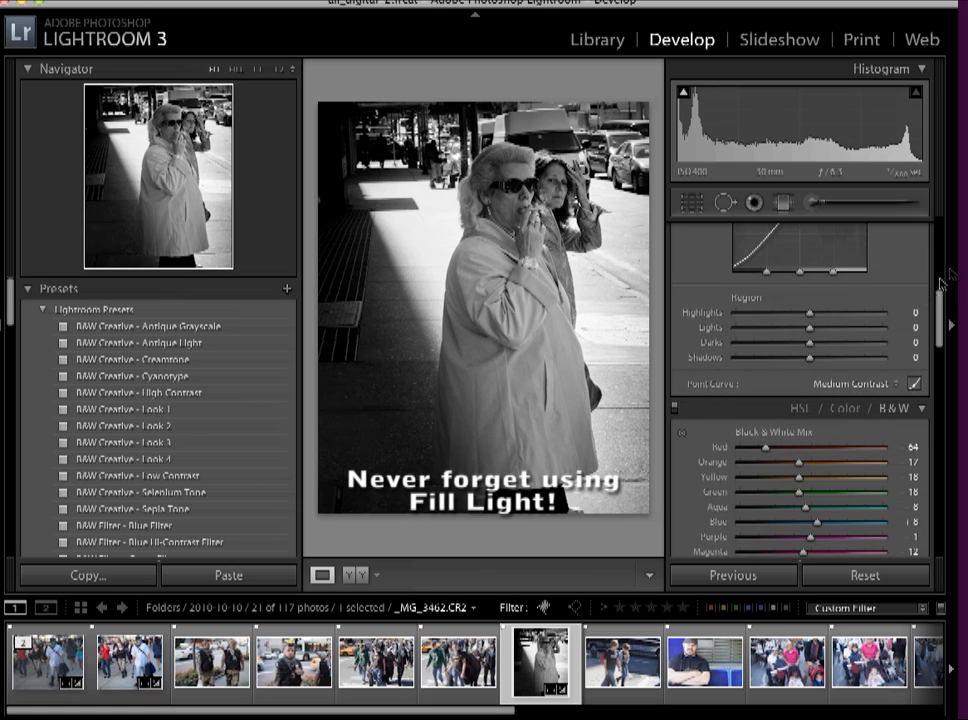
{"action": "left_click", "coordinate": [897, 389]}
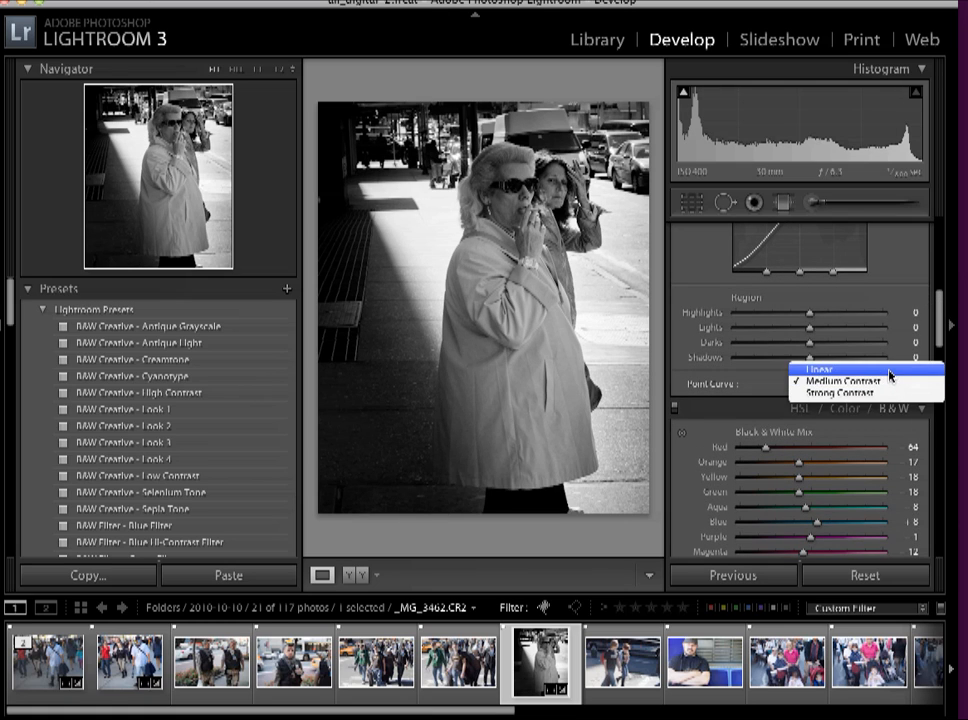
{"action": "left_click", "coordinate": [890, 369]}
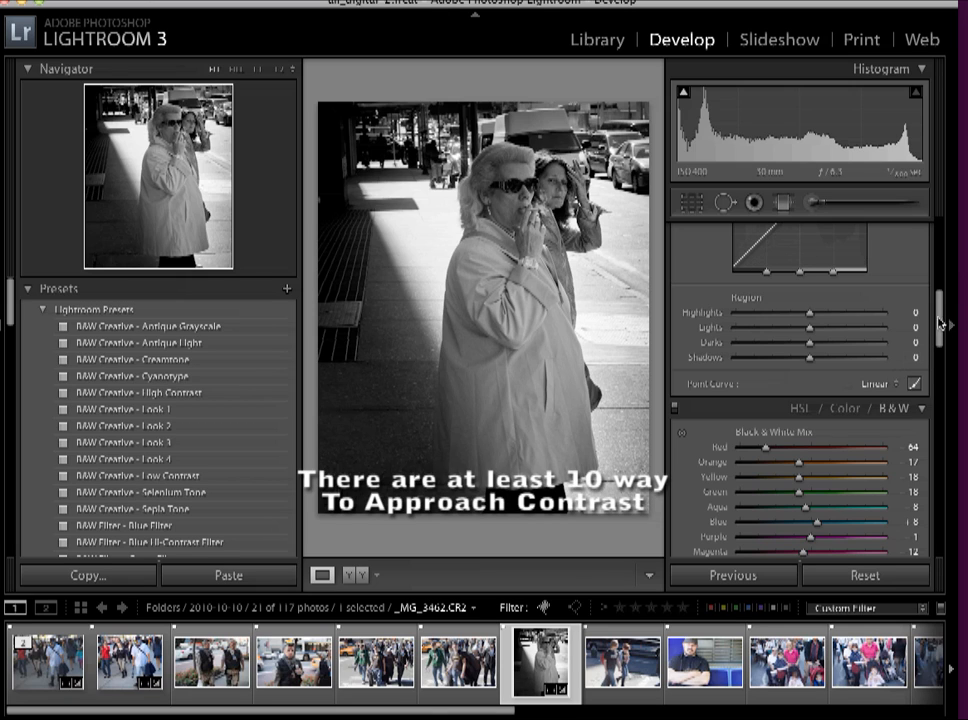
Step: Shape the tone curve by region with Highlights +7, Lights -8, Darks -16 and Shadows -47
{"action": "left_click_drag", "start_coordinate": [941, 310], "coordinate": [940, 305]}
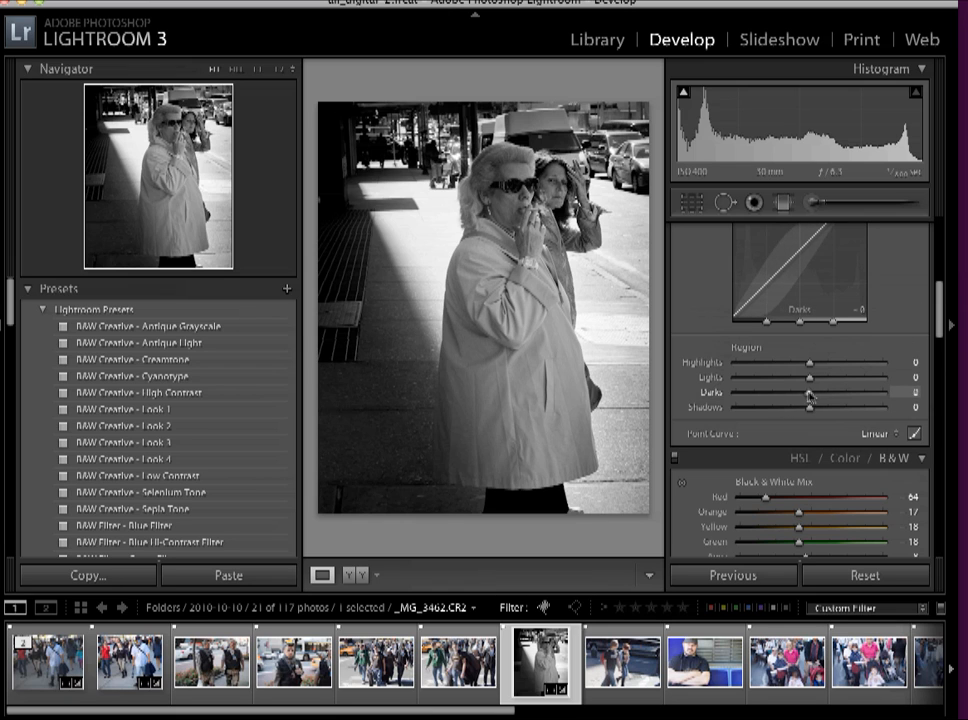
{"action": "left_click_drag", "start_coordinate": [810, 395], "coordinate": [798, 395]}
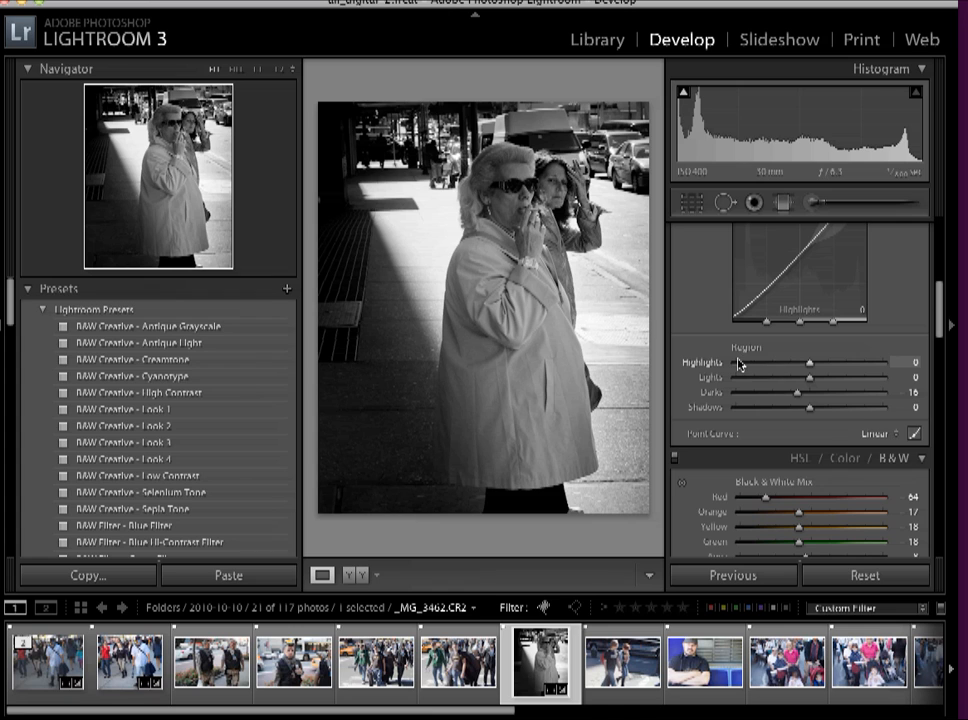
{"action": "mouse_move", "coordinate": [810, 367]}
{"action": "left_mouse_down"}
{"action": "mouse_move", "coordinate": [790, 368]}
{"action": "mouse_move", "coordinate": [873, 374]}
{"action": "mouse_move", "coordinate": [817, 373]}
{"action": "left_mouse_up"}
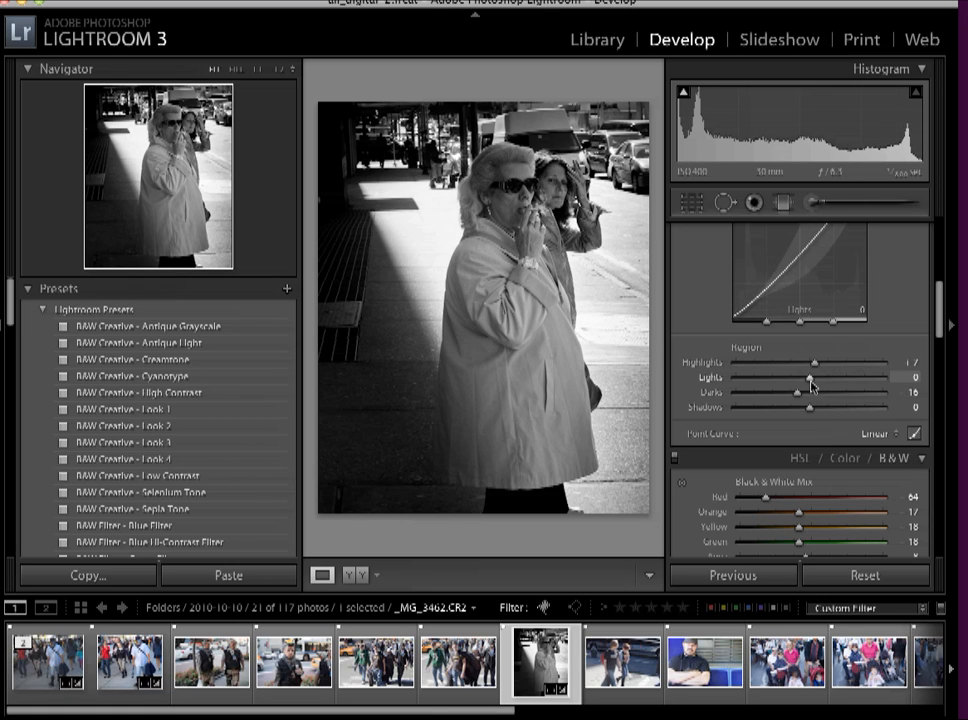
{"action": "left_click_drag", "start_coordinate": [810, 380], "coordinate": [804, 380]}
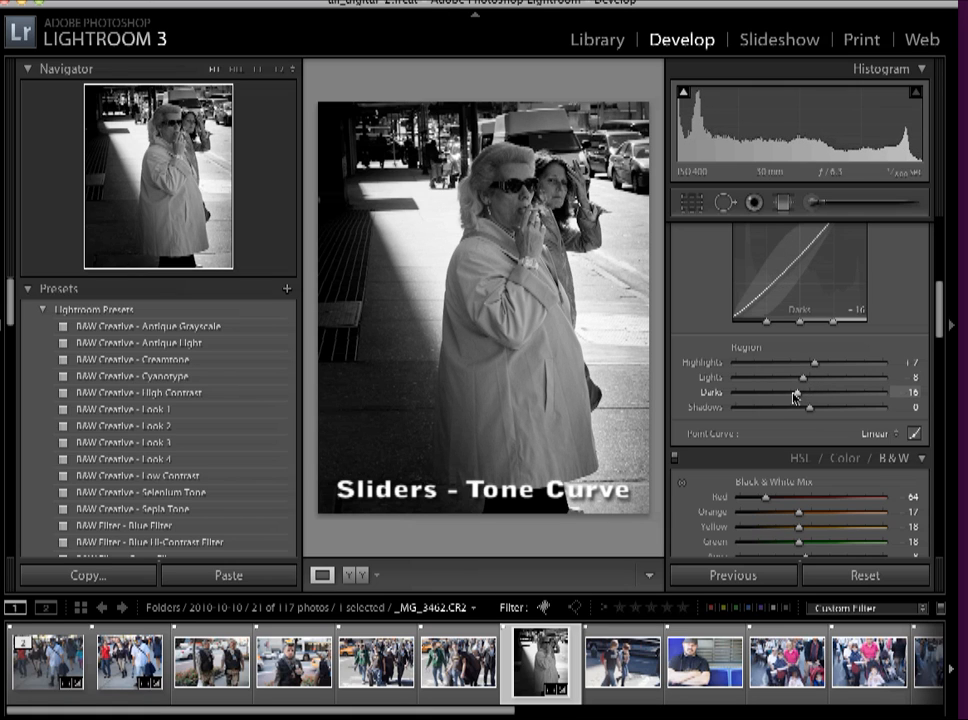
{"action": "left_click_drag", "start_coordinate": [797, 396], "coordinate": [783, 398]}
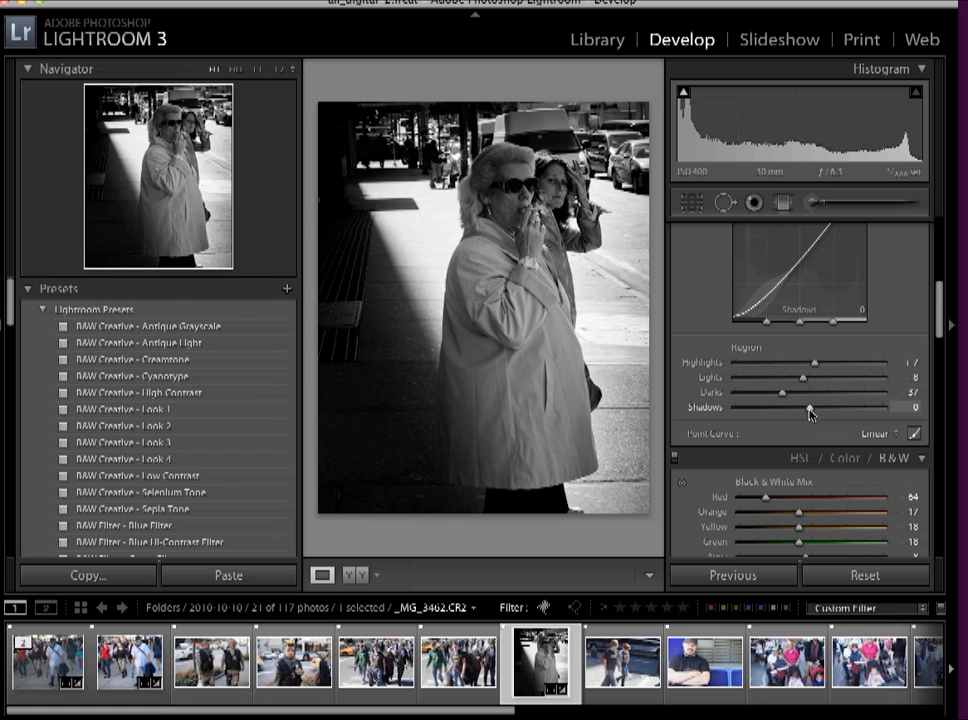
{"action": "left_click_drag", "start_coordinate": [809, 409], "coordinate": [776, 415]}
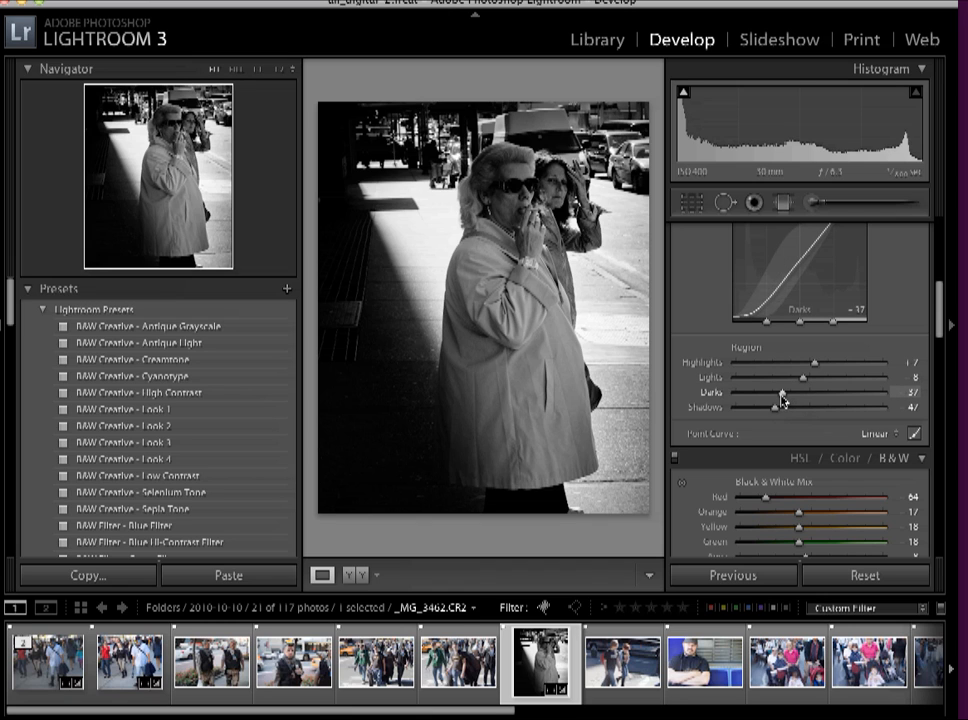
{"action": "left_click_drag", "start_coordinate": [782, 398], "coordinate": [797, 396]}
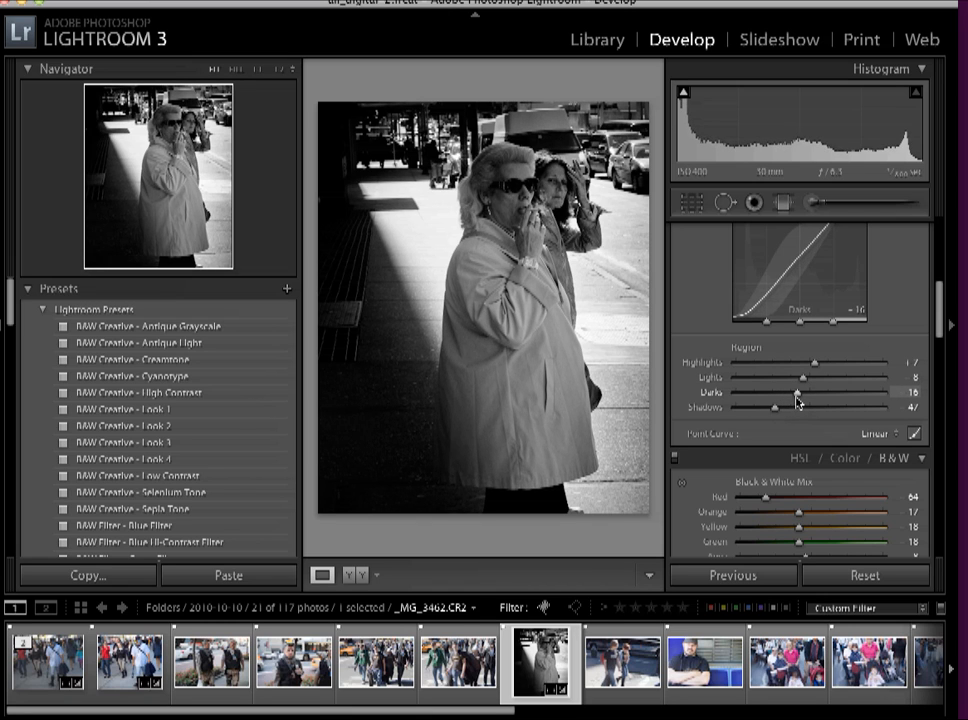
Step: Raise the photo's Fill Light to 29
{"action": "mouse_move", "coordinate": [938, 301]}
{"action": "left_mouse_down"}
{"action": "mouse_move", "coordinate": [938, 259]}
{"action": "mouse_move", "coordinate": [938, 287]}
{"action": "left_mouse_up"}
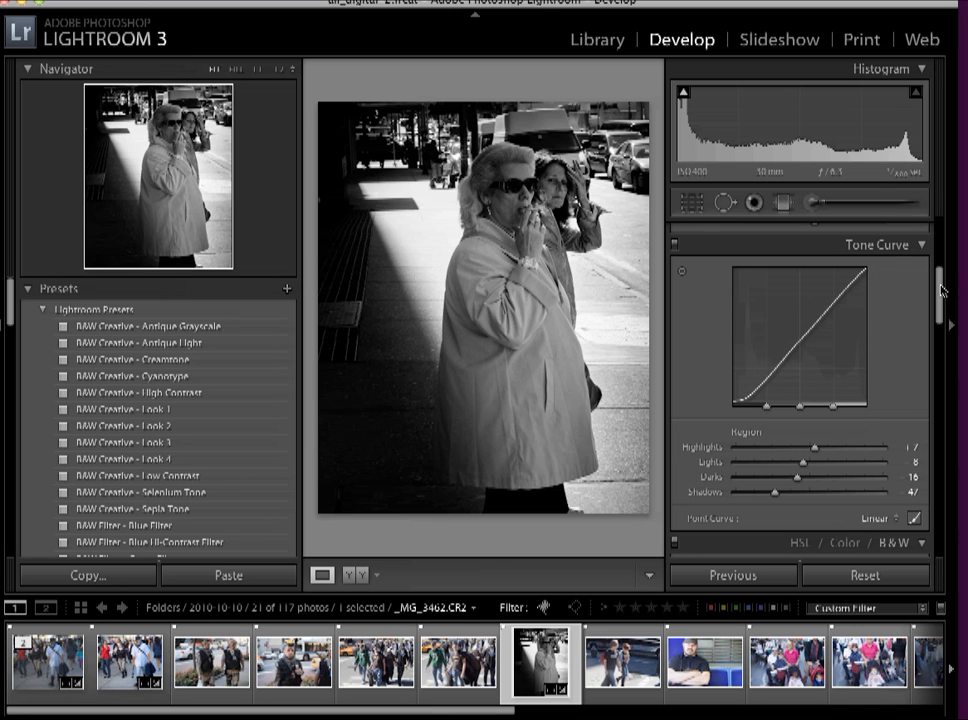
{"action": "left_click_drag", "start_coordinate": [940, 291], "coordinate": [930, 243]}
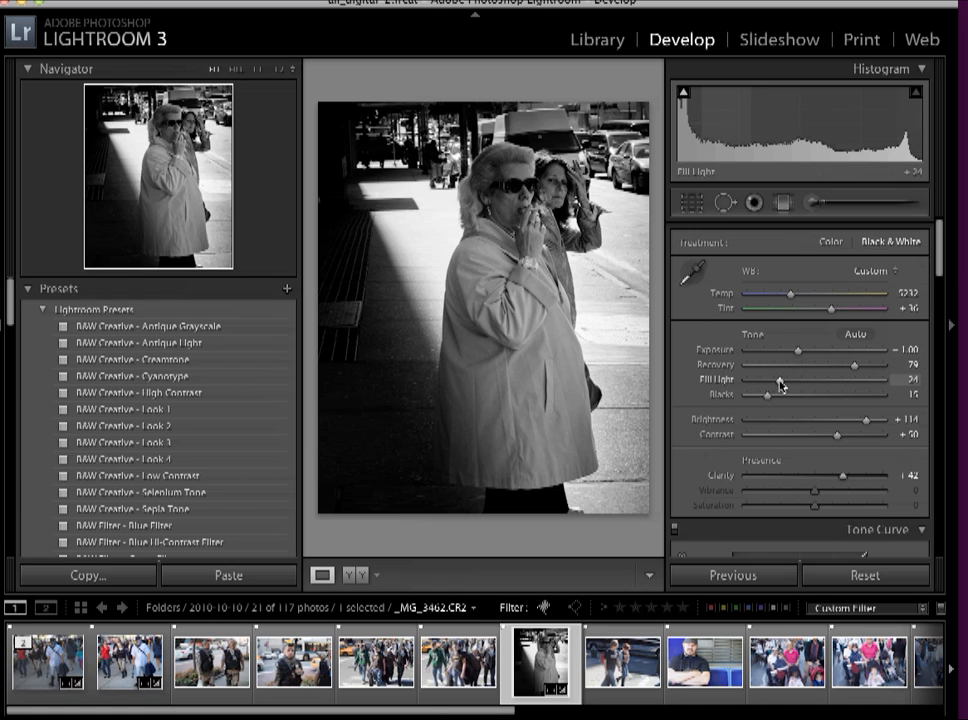
{"action": "left_click_drag", "start_coordinate": [780, 385], "coordinate": [786, 385]}
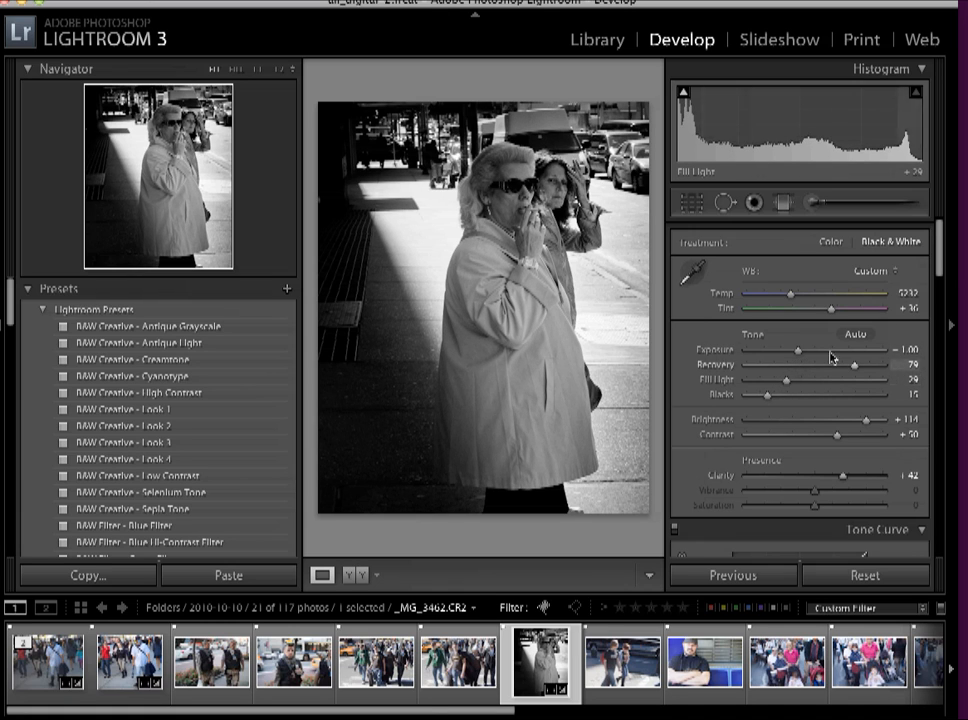
Step: Set the Sharpening Amount to 28
{"action": "left_click_drag", "start_coordinate": [935, 260], "coordinate": [923, 345]}
{"action": "scroll", "coordinate": [918, 367], "scroll_direction": "down", "scroll_amount": 5}
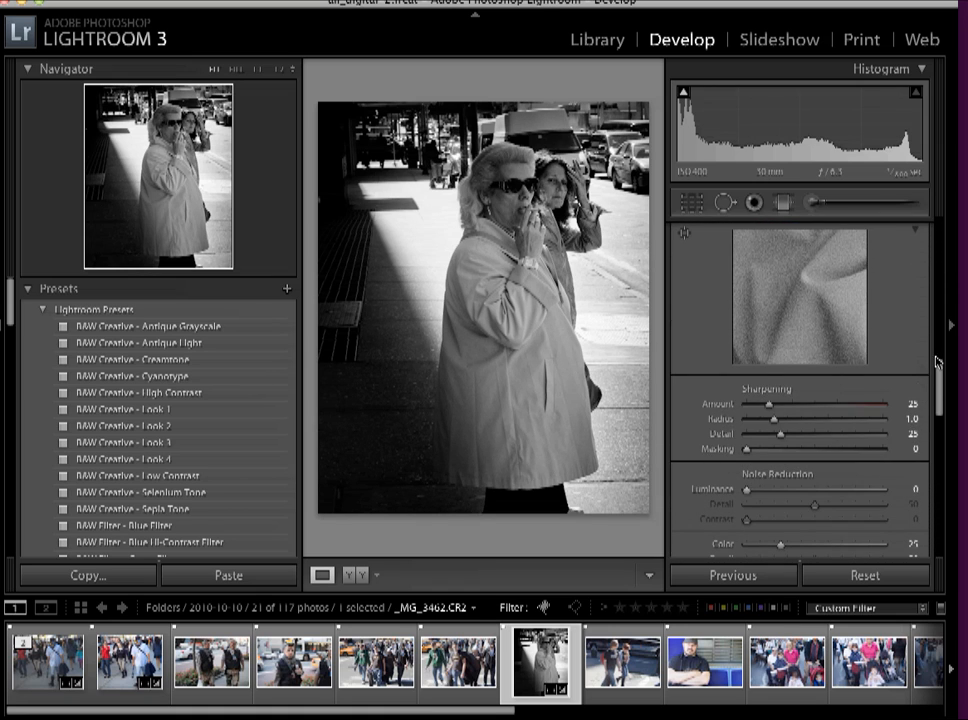
{"action": "left_click_drag", "start_coordinate": [769, 404], "coordinate": [772, 408]}
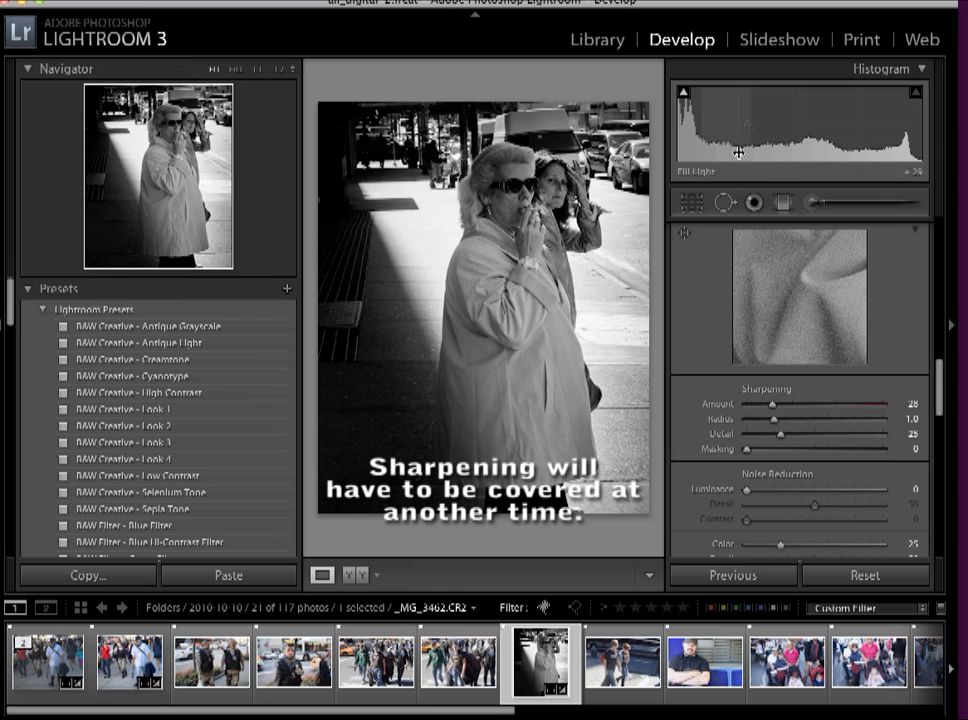
Step: Refine the crop by trimming the top slightly, adjusting both side edges and shifting the women toward the right of the frame
{"action": "left_click", "coordinate": [697, 205]}
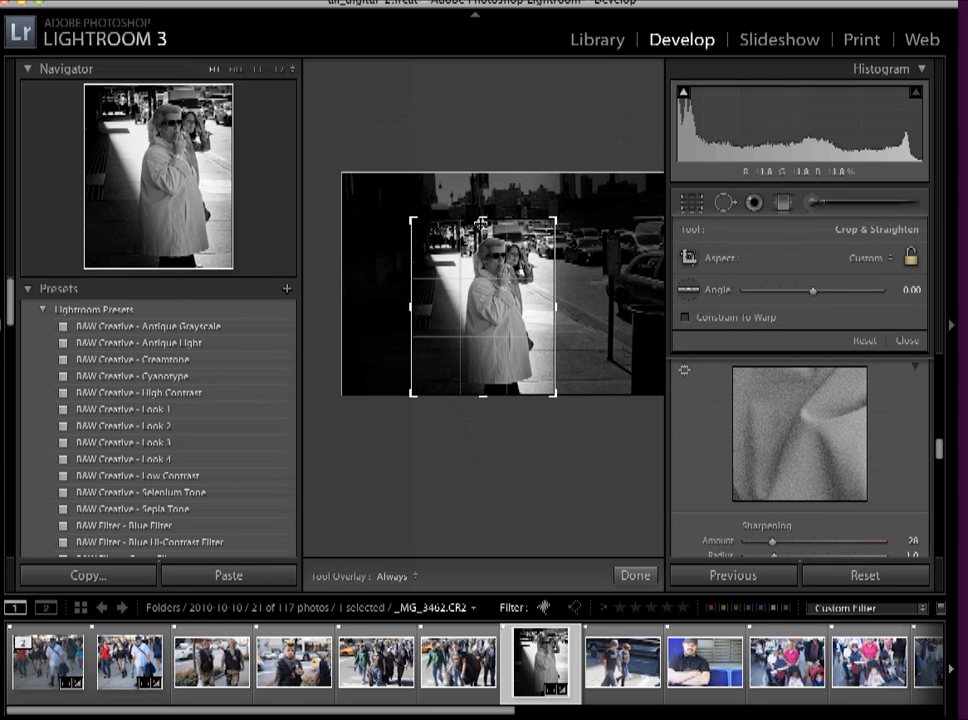
{"action": "left_click_drag", "start_coordinate": [482, 220], "coordinate": [482, 224]}
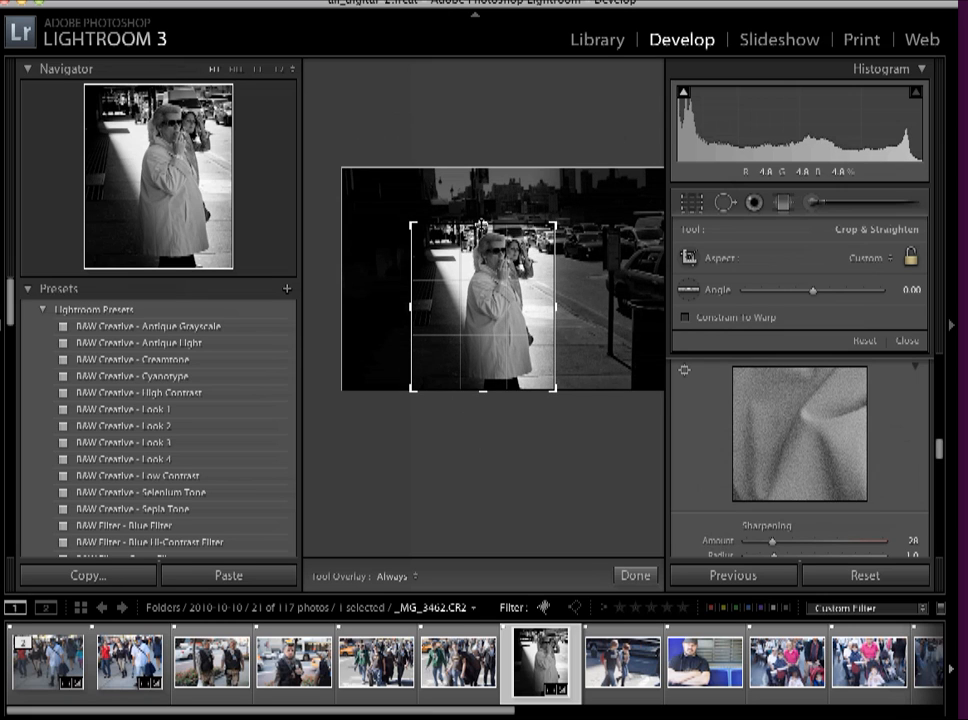
{"action": "left_click_drag", "start_coordinate": [409, 308], "coordinate": [412, 310]}
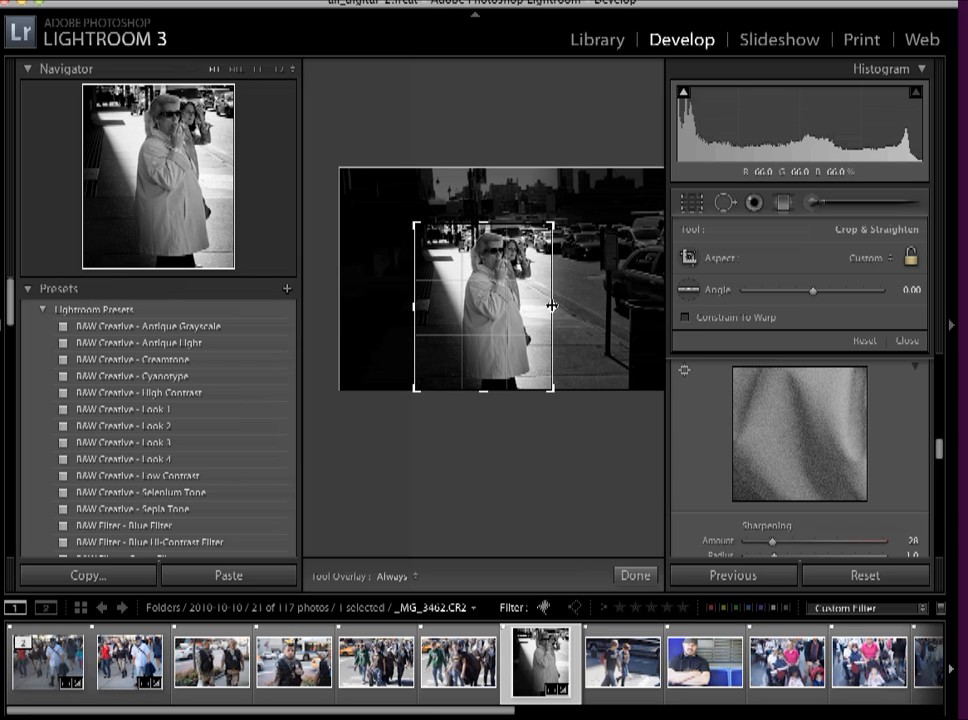
{"action": "left_click_drag", "start_coordinate": [552, 307], "coordinate": [555, 307]}
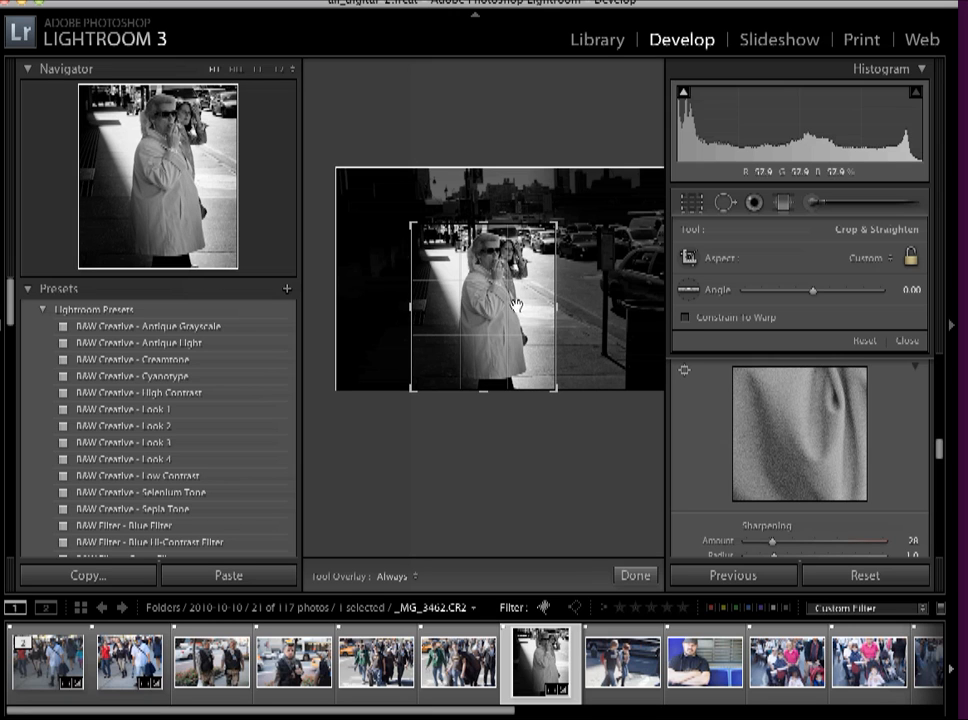
{"action": "mouse_move", "coordinate": [502, 301]}
{"action": "left_mouse_down"}
{"action": "mouse_move", "coordinate": [512, 295]}
{"action": "mouse_move", "coordinate": [483, 294]}
{"action": "mouse_move", "coordinate": [515, 293]}
{"action": "left_mouse_up"}
{"action": "key", "text": "Return"}
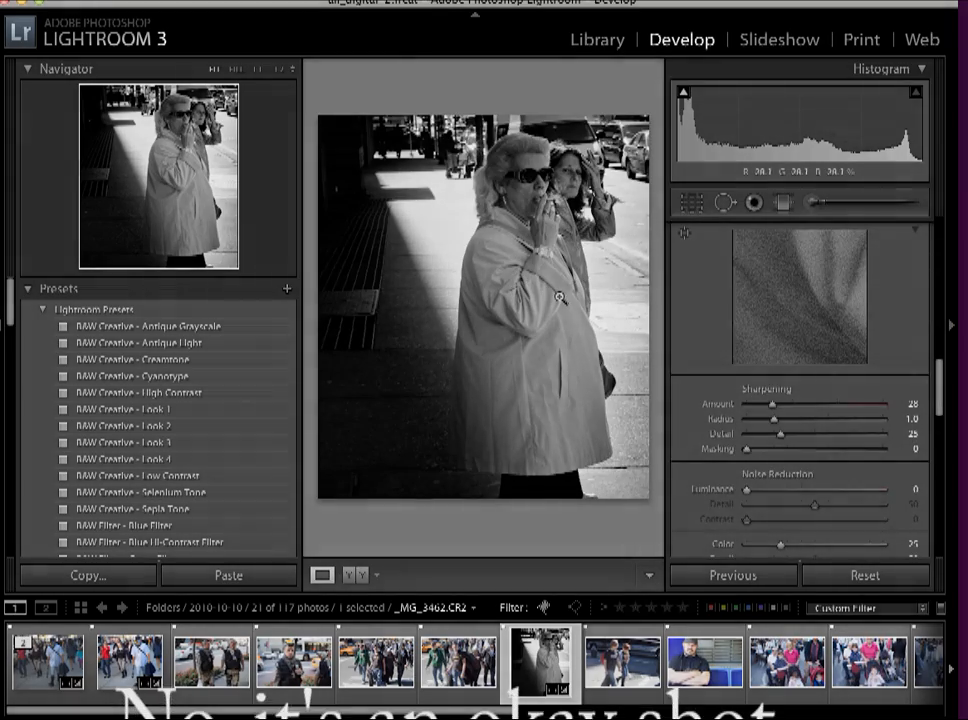